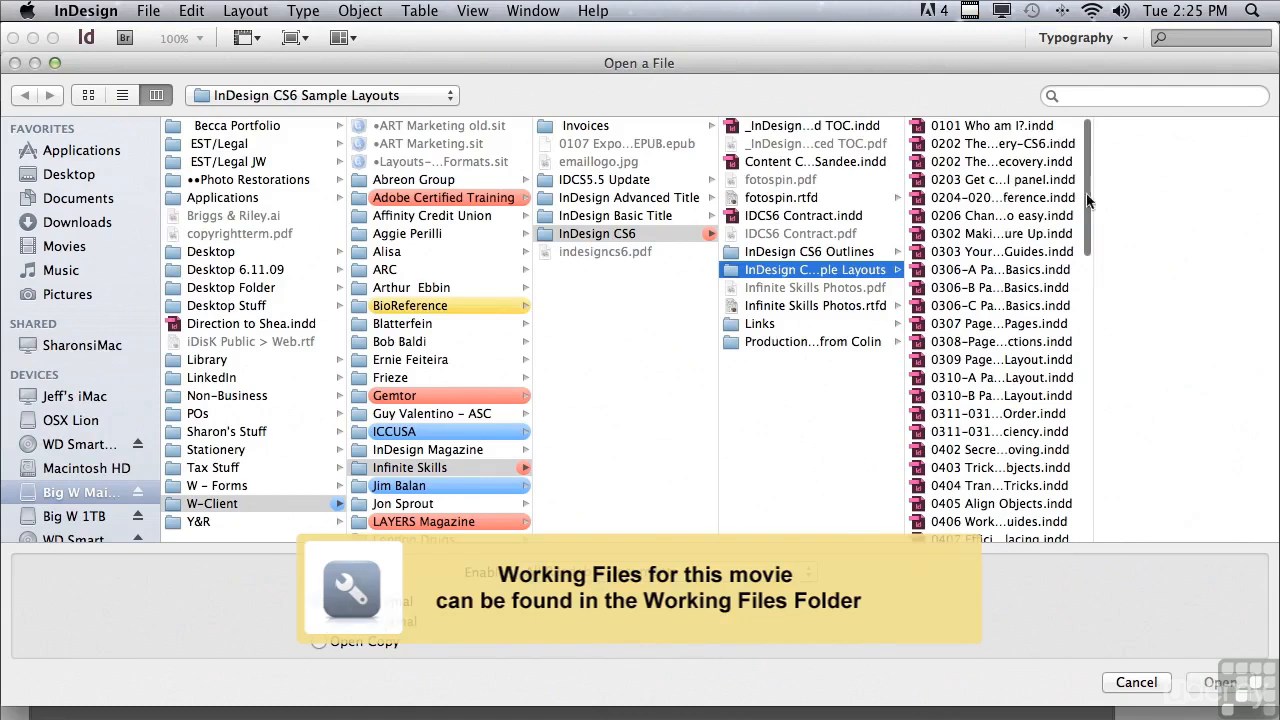
# Open the document 0805 Line Styles.indd from the InDesign CS6 Sample Layouts folder
pyautogui.moveTo(1085, 197); pyautogui.dragTo(1068, 480)
pyautogui.click(964, 403)
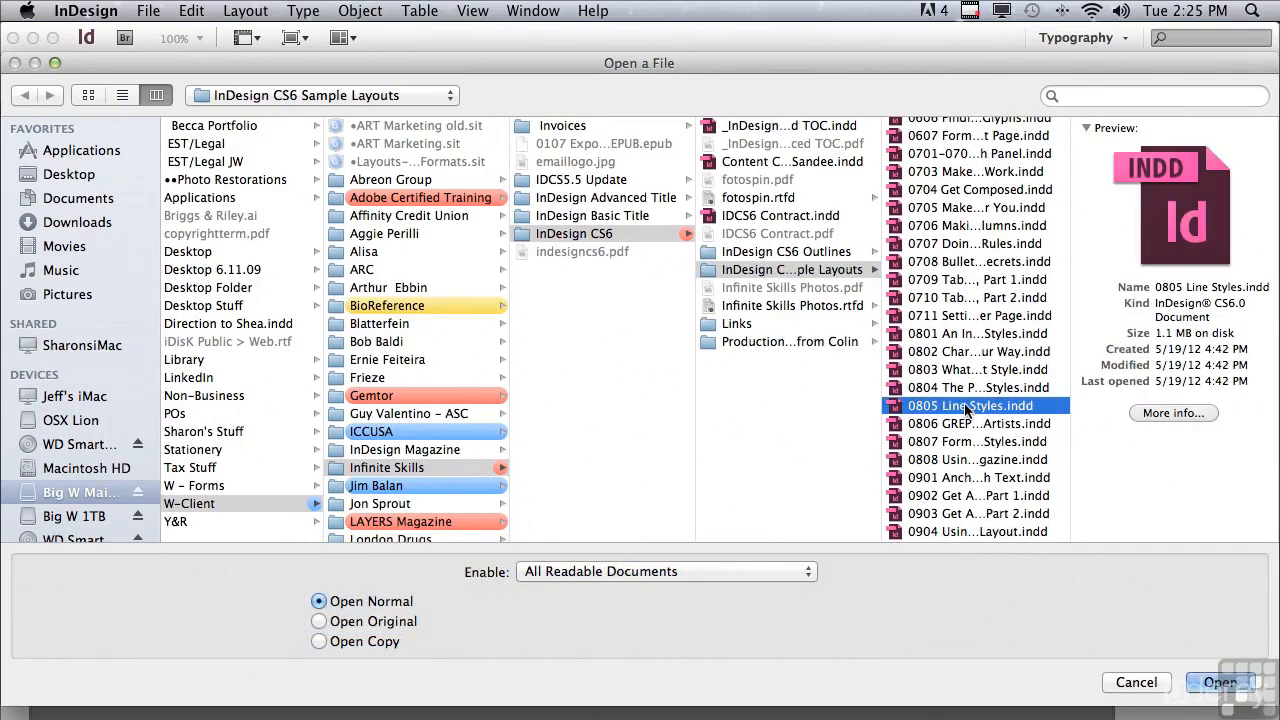
pyautogui.click(1218, 683)
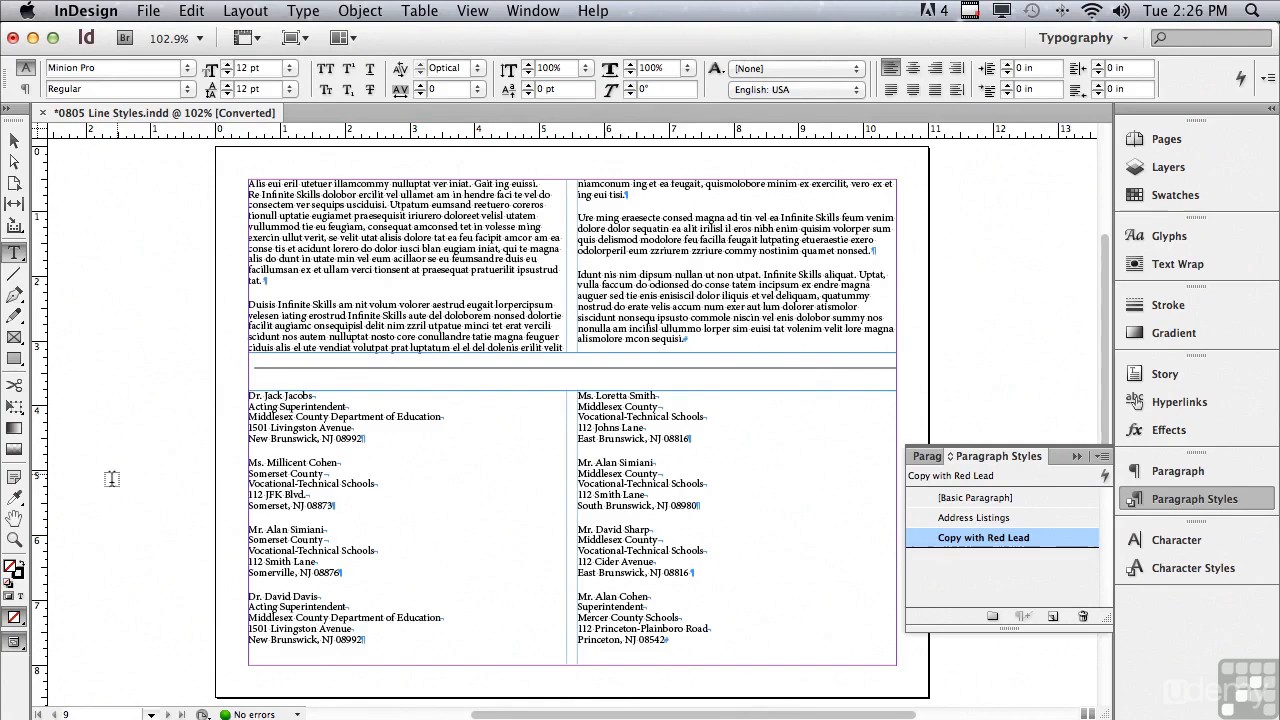
# Apply the RED BOLD CAPS character style to the first line of the paragraph starting "Duisis Infinite Skills"
pyautogui.click(14, 541)
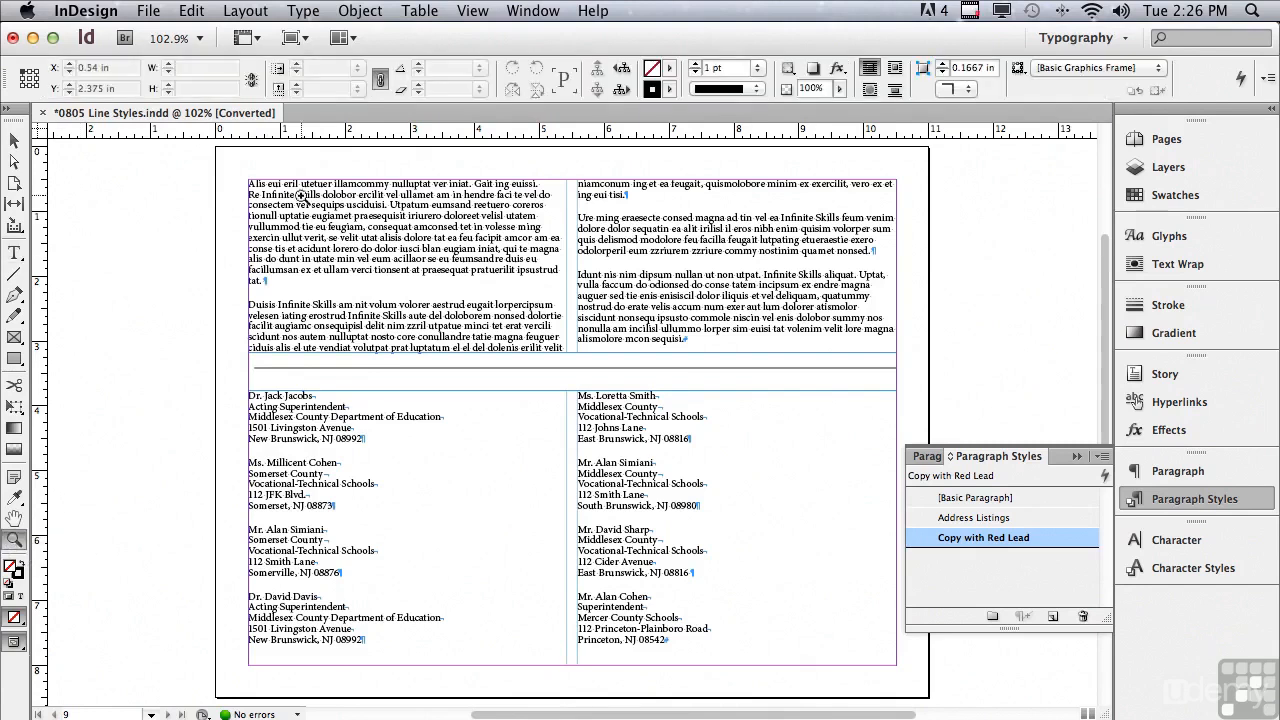
pyautogui.moveTo(240, 164); pyautogui.dragTo(904, 310)
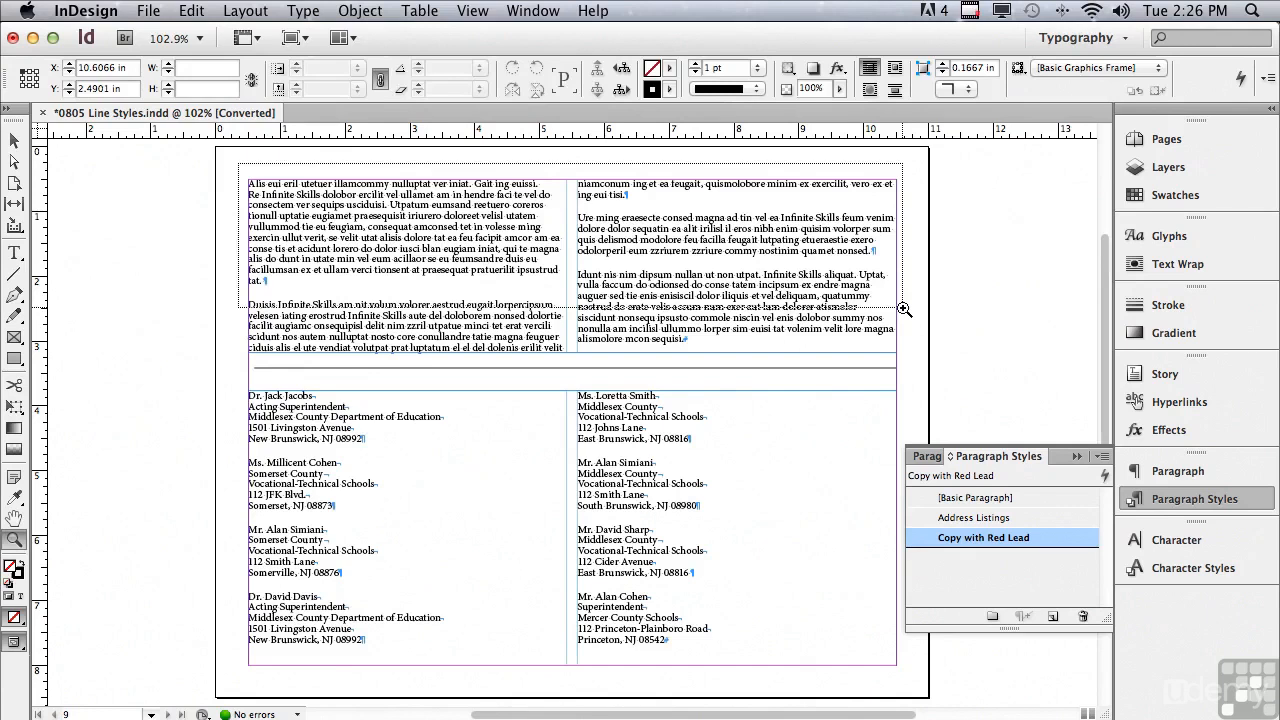
pyautogui.moveTo(903, 309); pyautogui.dragTo(903, 309)
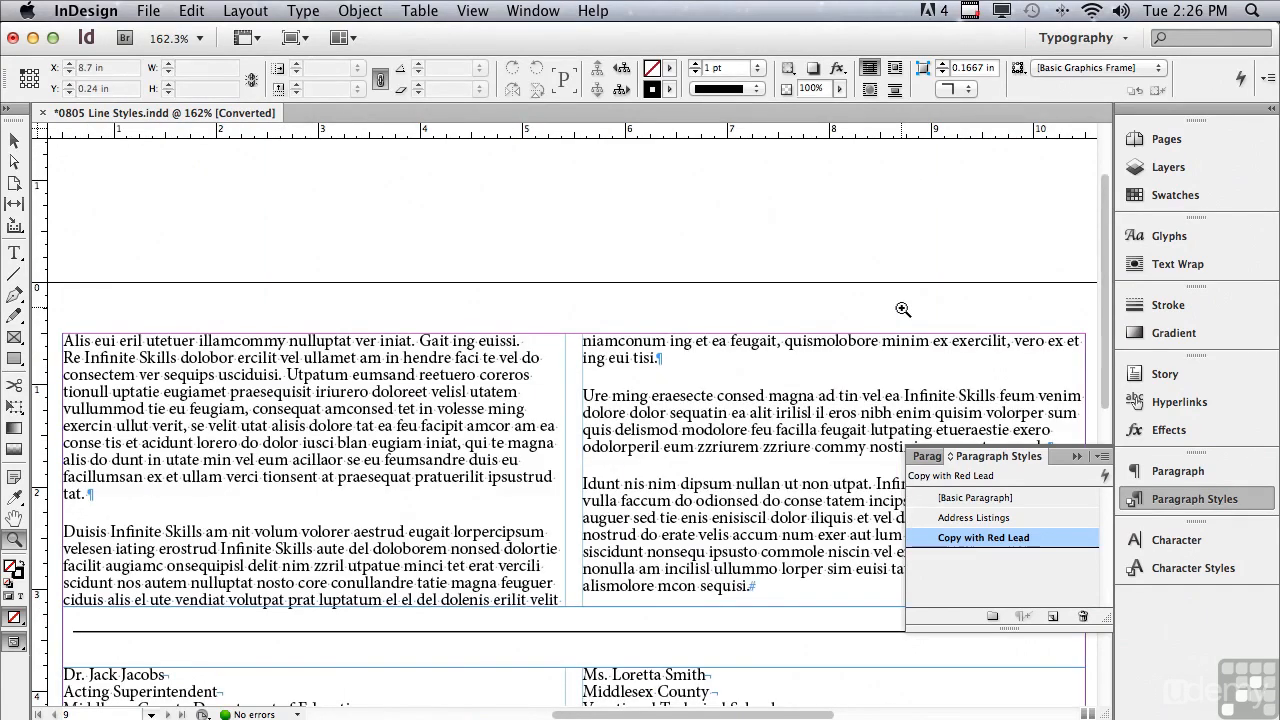
pyautogui.moveTo(1102, 288); pyautogui.dragTo(1099, 375)
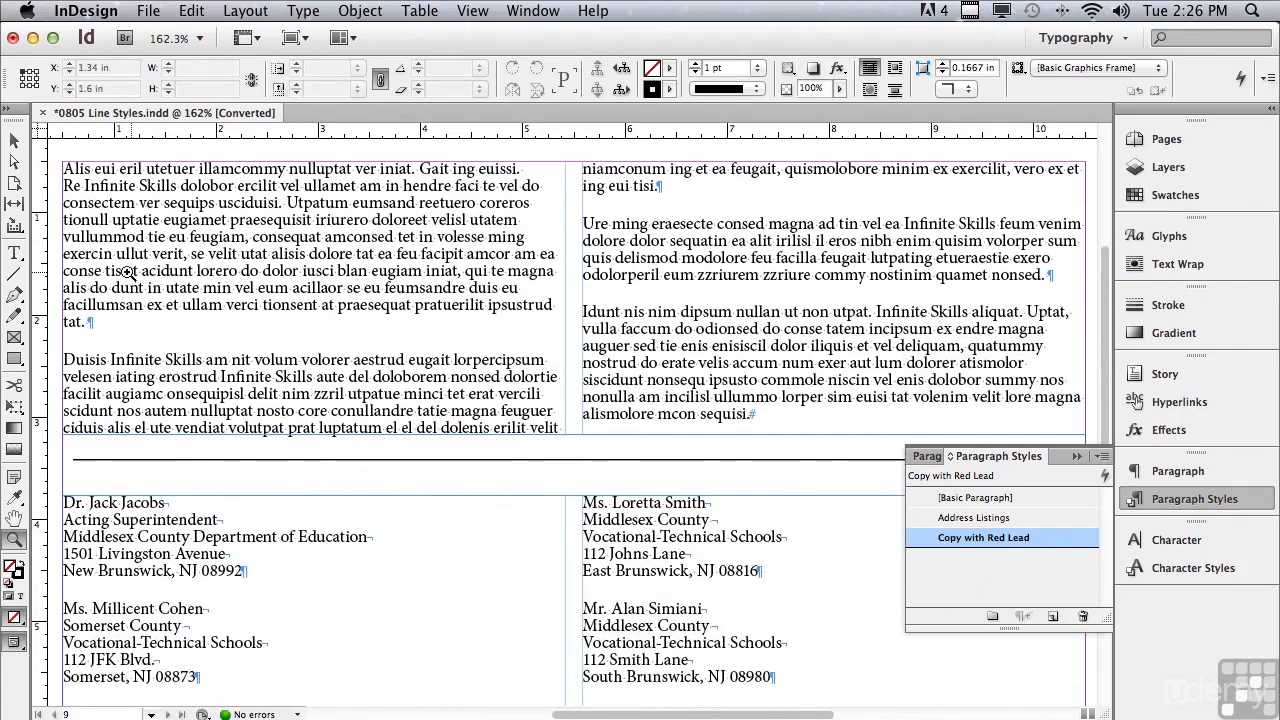
pyautogui.click(17, 255)
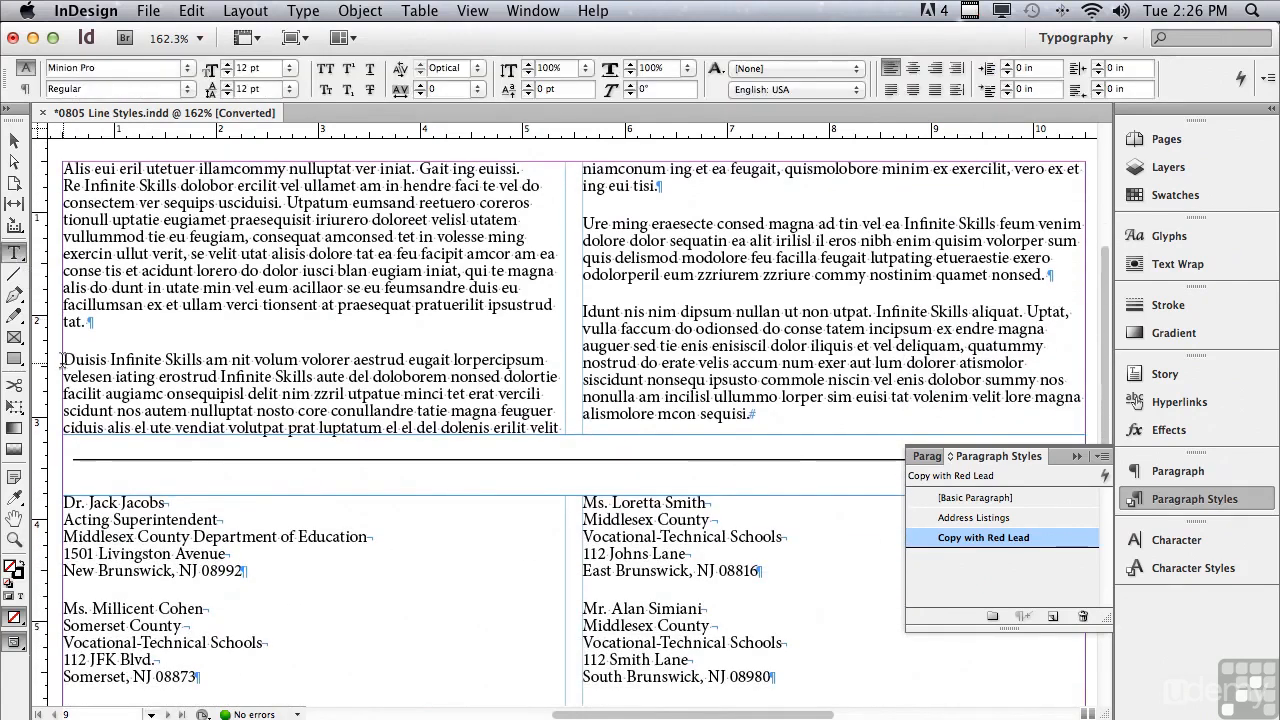
pyautogui.moveTo(64, 360); pyautogui.dragTo(552, 359)
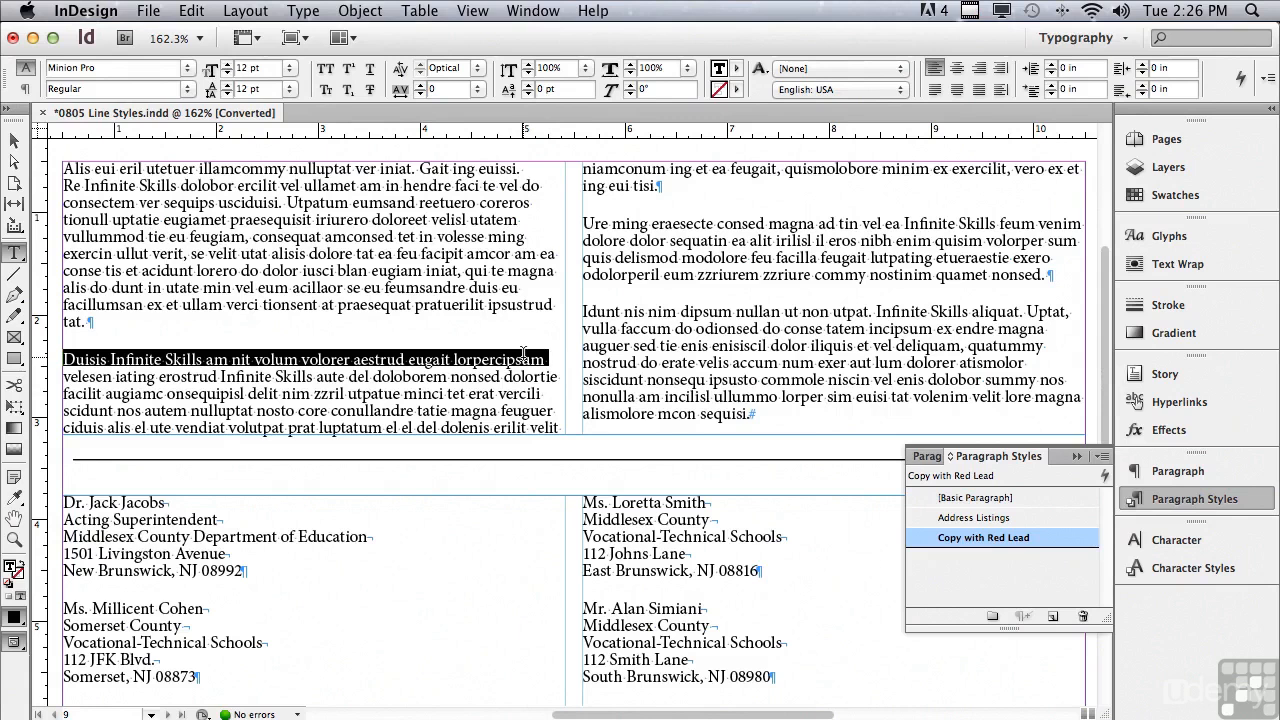
pyautogui.click(1158, 569)
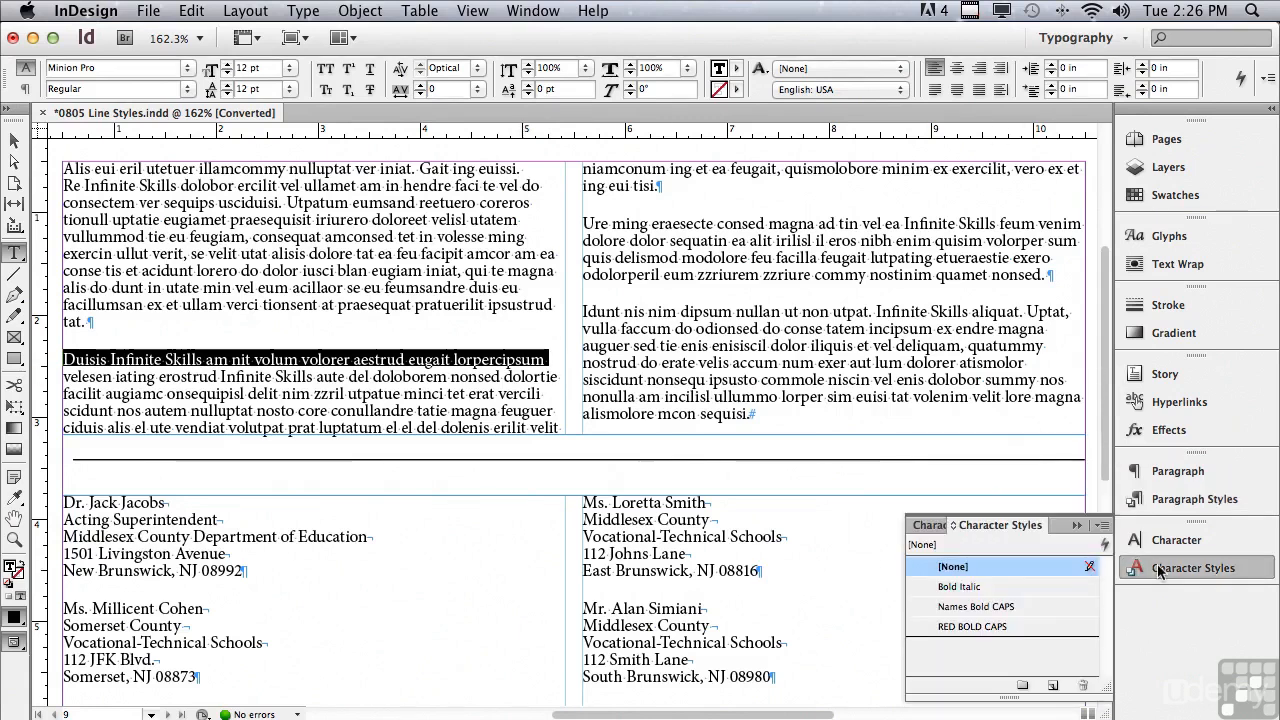
pyautogui.click(958, 630)
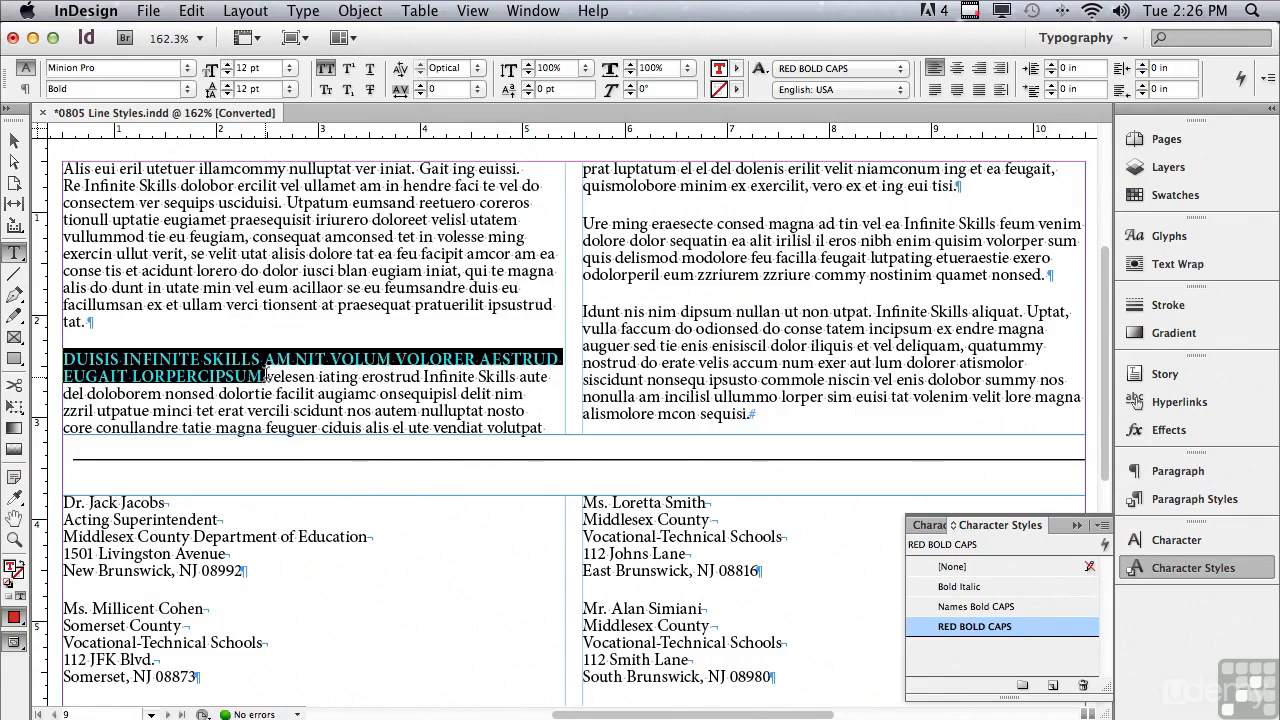
# Reset the wrapped words "eugait lorpercipsum" to the [None] character style and insert "ghtr" after "volum" in the red line
pyautogui.click(266, 375)
pyautogui.moveTo(266, 376); pyautogui.dragTo(72, 357)
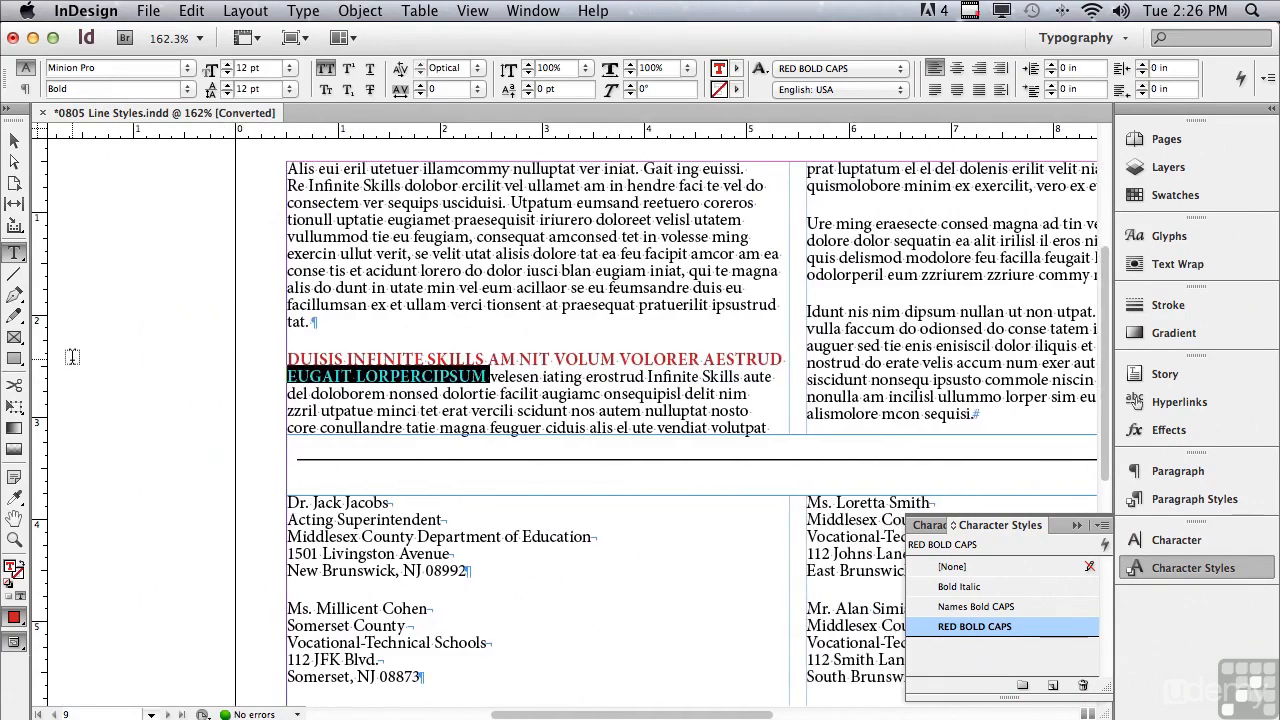
pyautogui.click(945, 567)
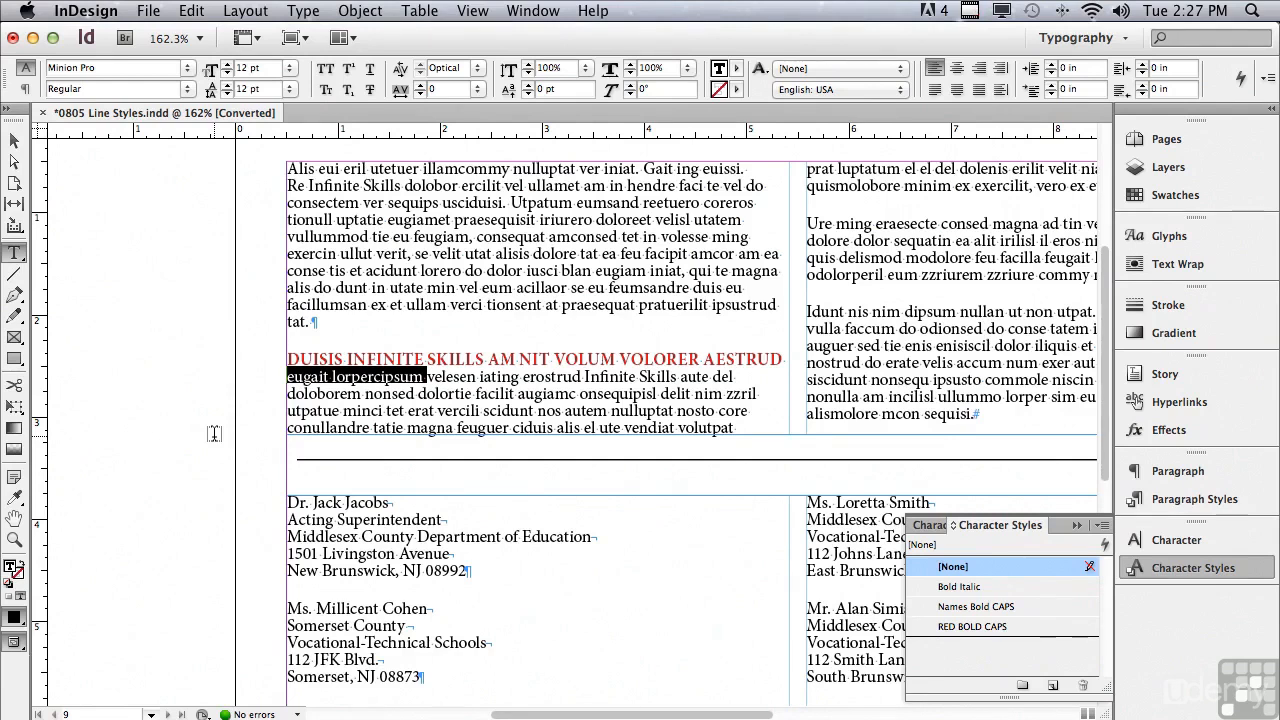
pyautogui.click(616, 359)
pyautogui.write('ghtr')
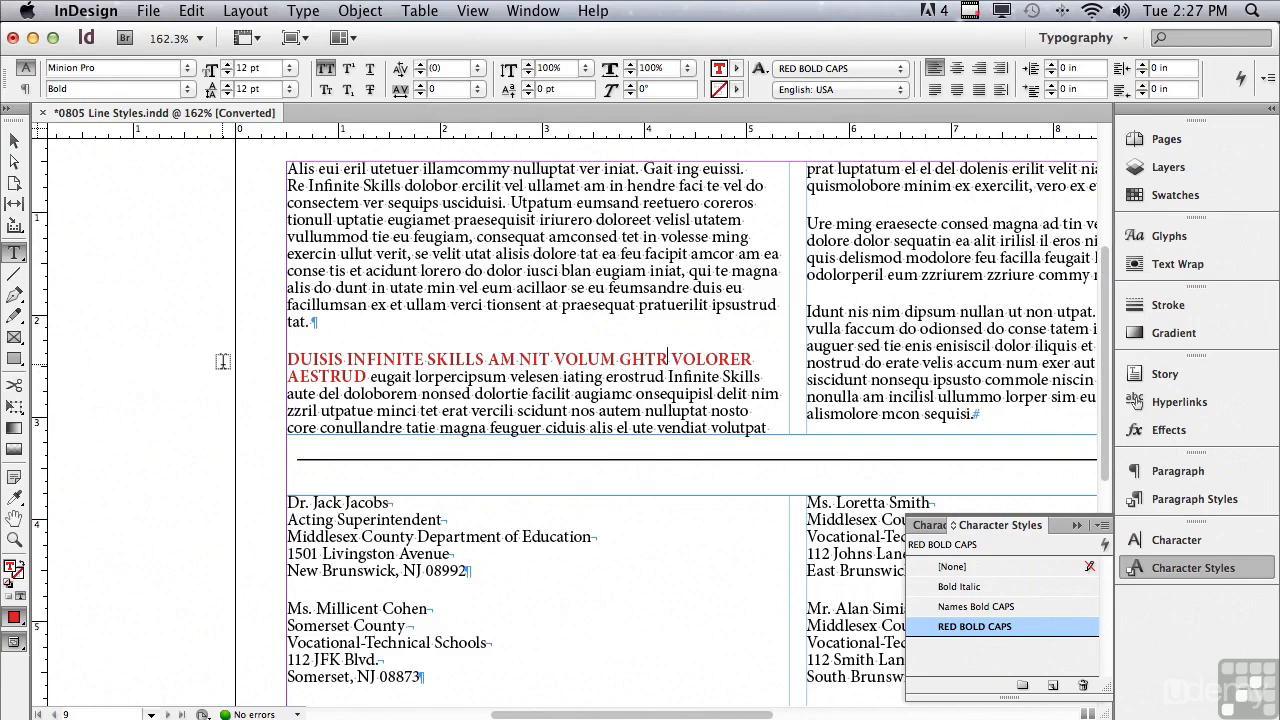
# Undo the inserted letters and the manual character style changes in the "Duisis" paragraph, and deselect the text
pyautogui.press('super+z')
pyautogui.press('super+z')
pyautogui.press('super+z')
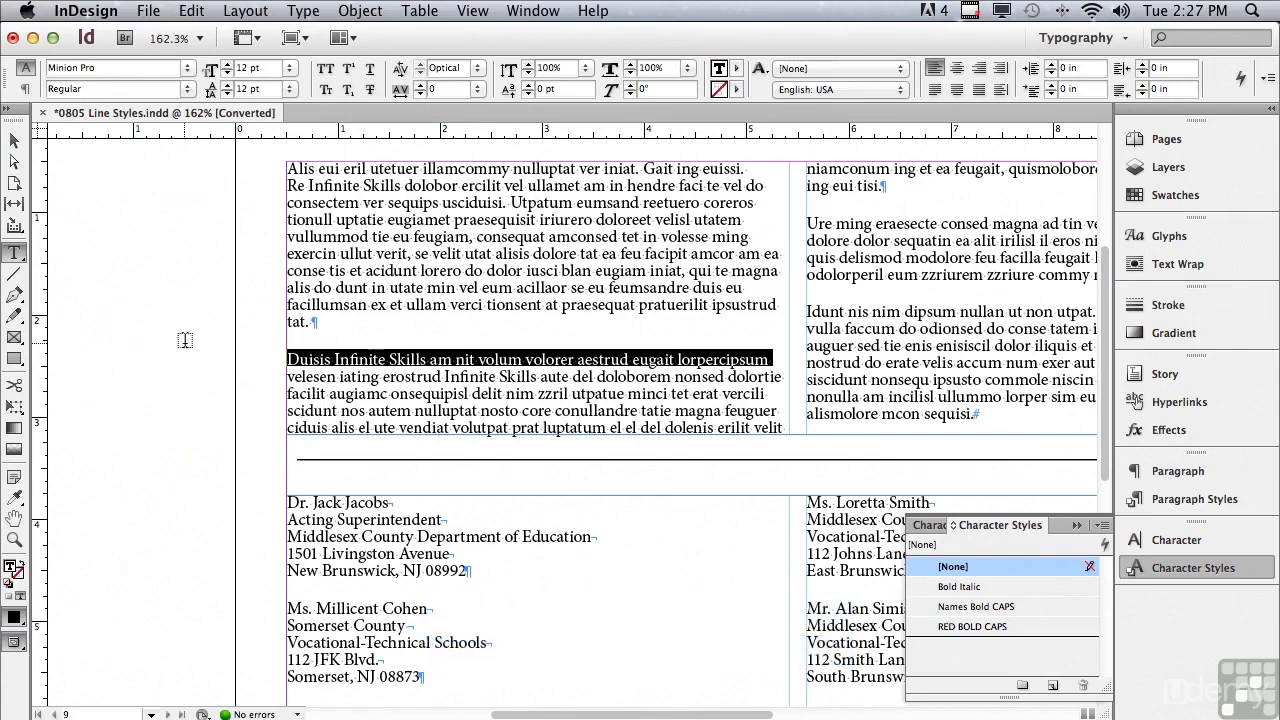
pyautogui.click(185, 340)
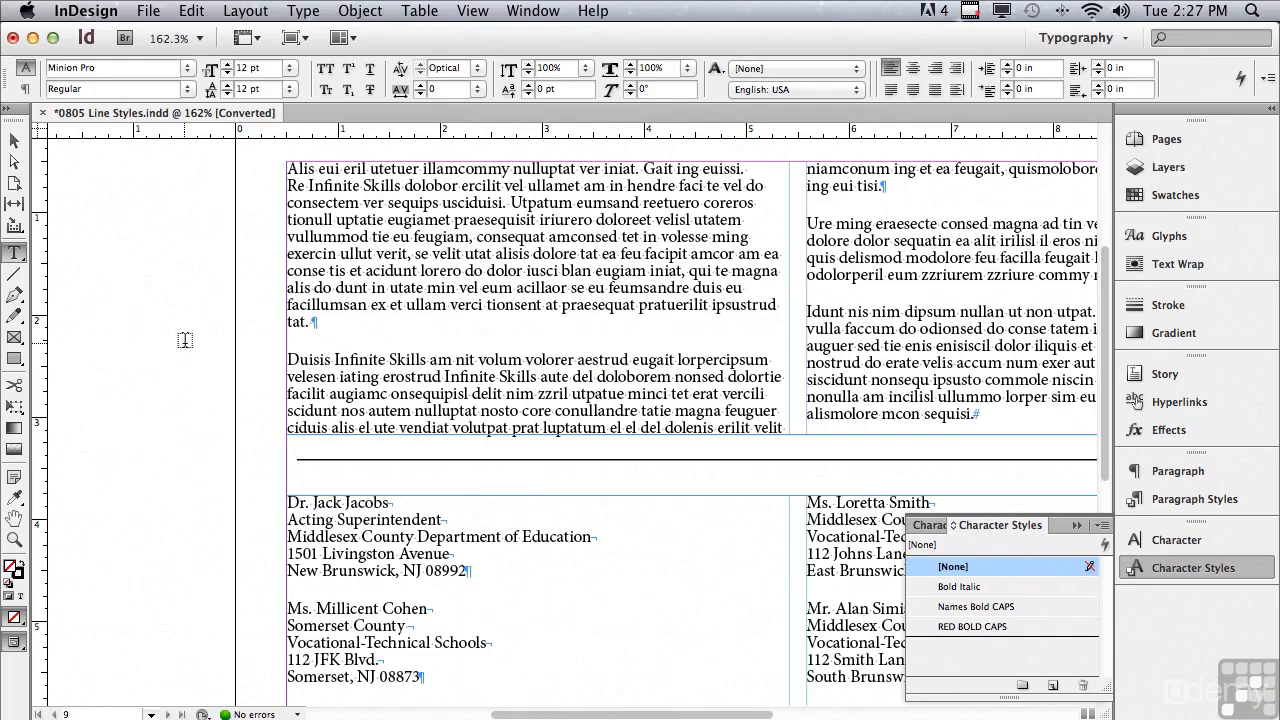
# Add a nested line style applying RED BOLD CAPS for 1 line to the Copy with Red Lead paragraph style
pyautogui.click(1195, 499)
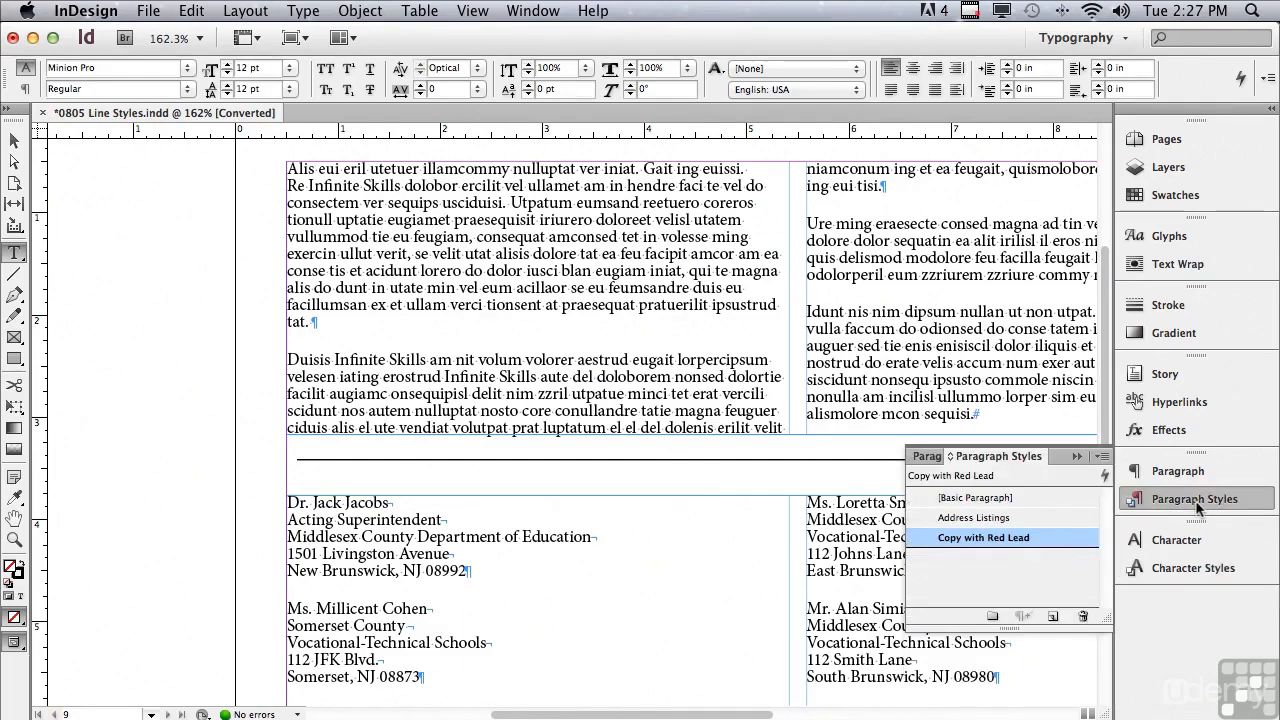
pyautogui.doubleClick(985, 539)
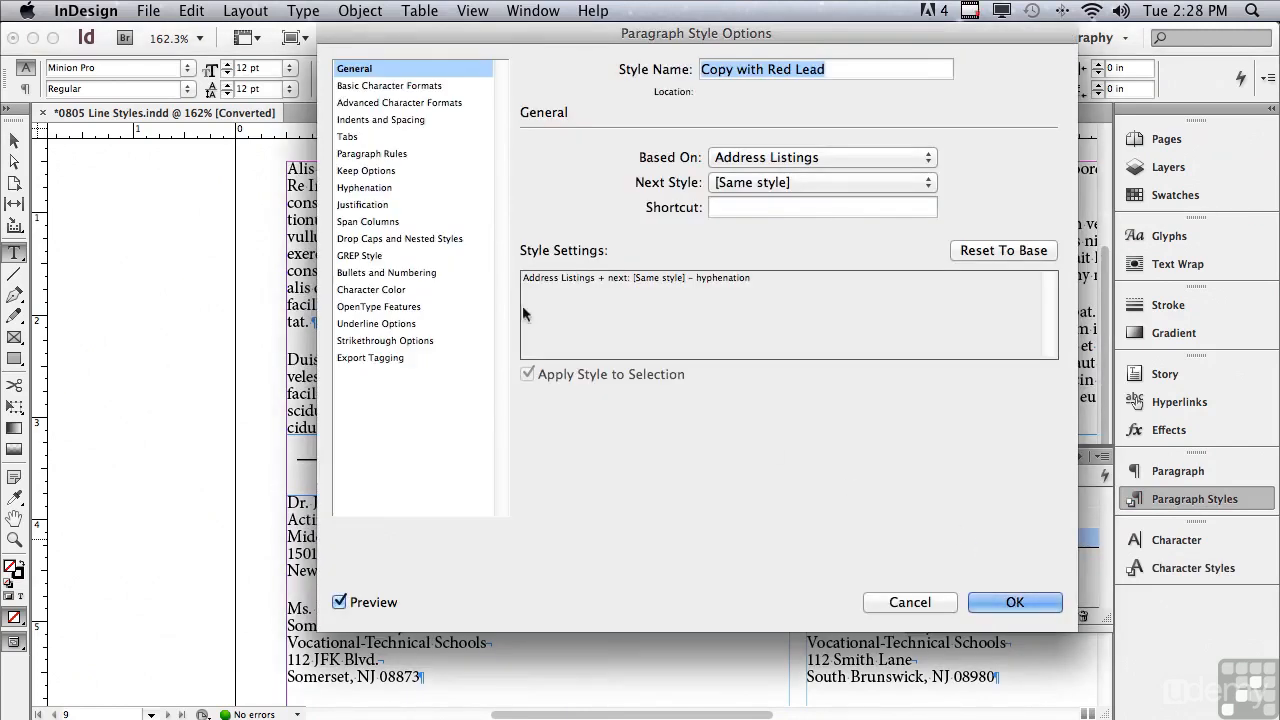
pyautogui.click(367, 240)
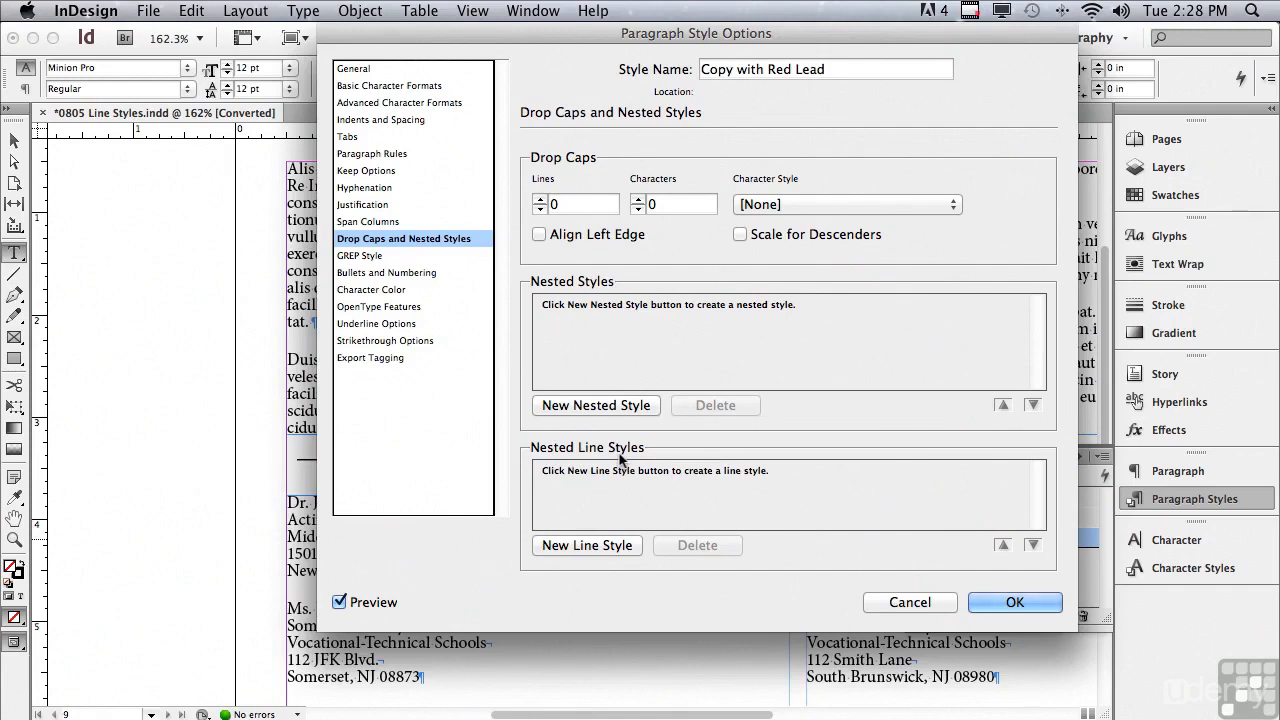
pyautogui.click(565, 550)
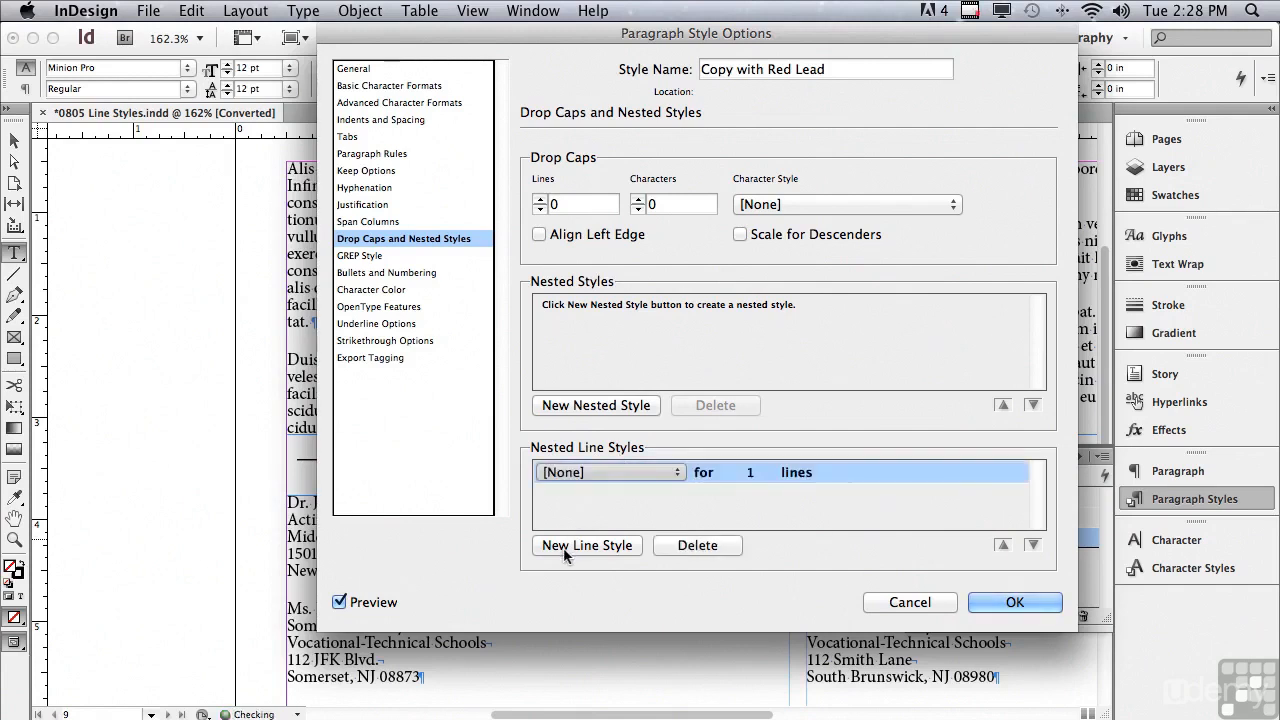
pyautogui.click(568, 474)
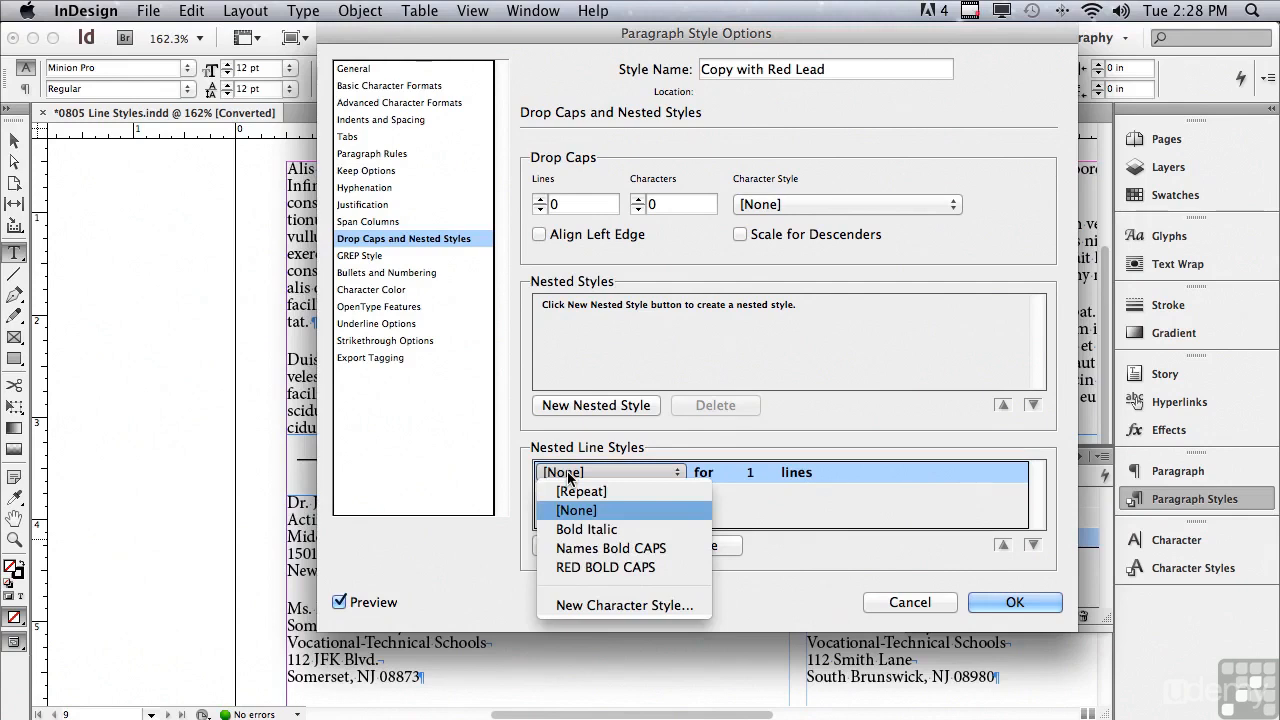
pyautogui.click(580, 567)
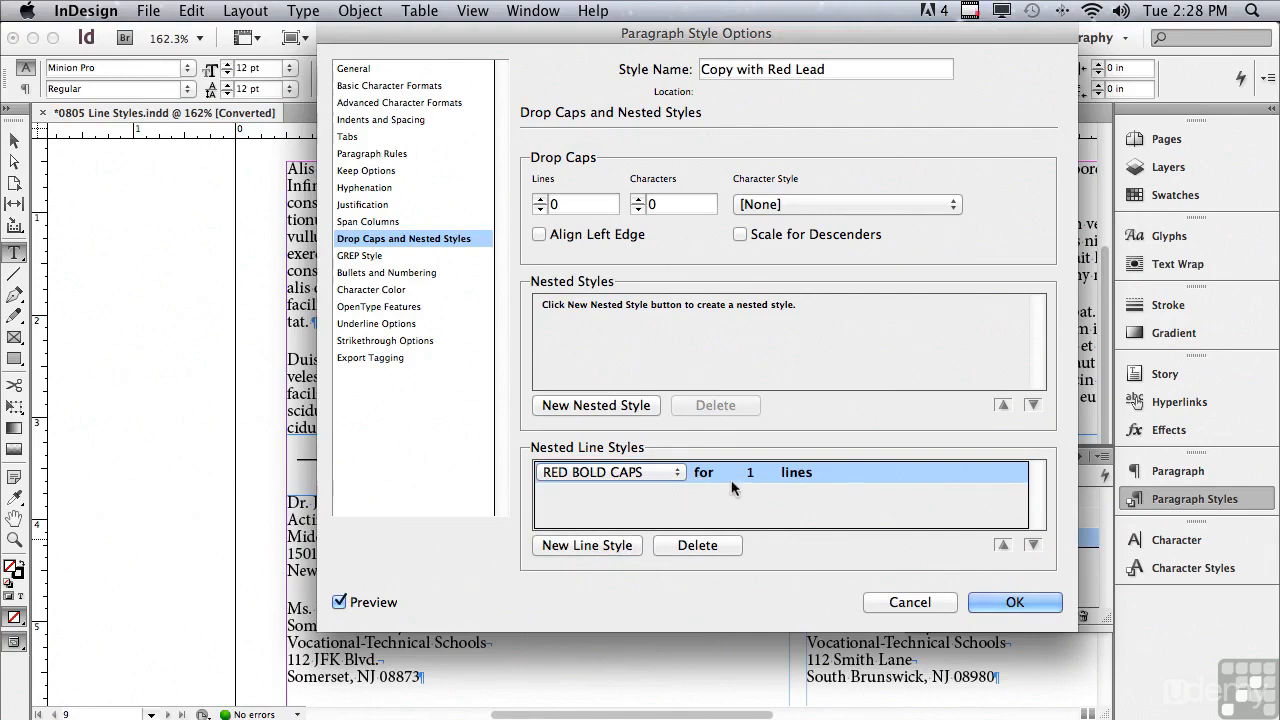
pyautogui.moveTo(443, 37); pyautogui.dragTo(701, 112)
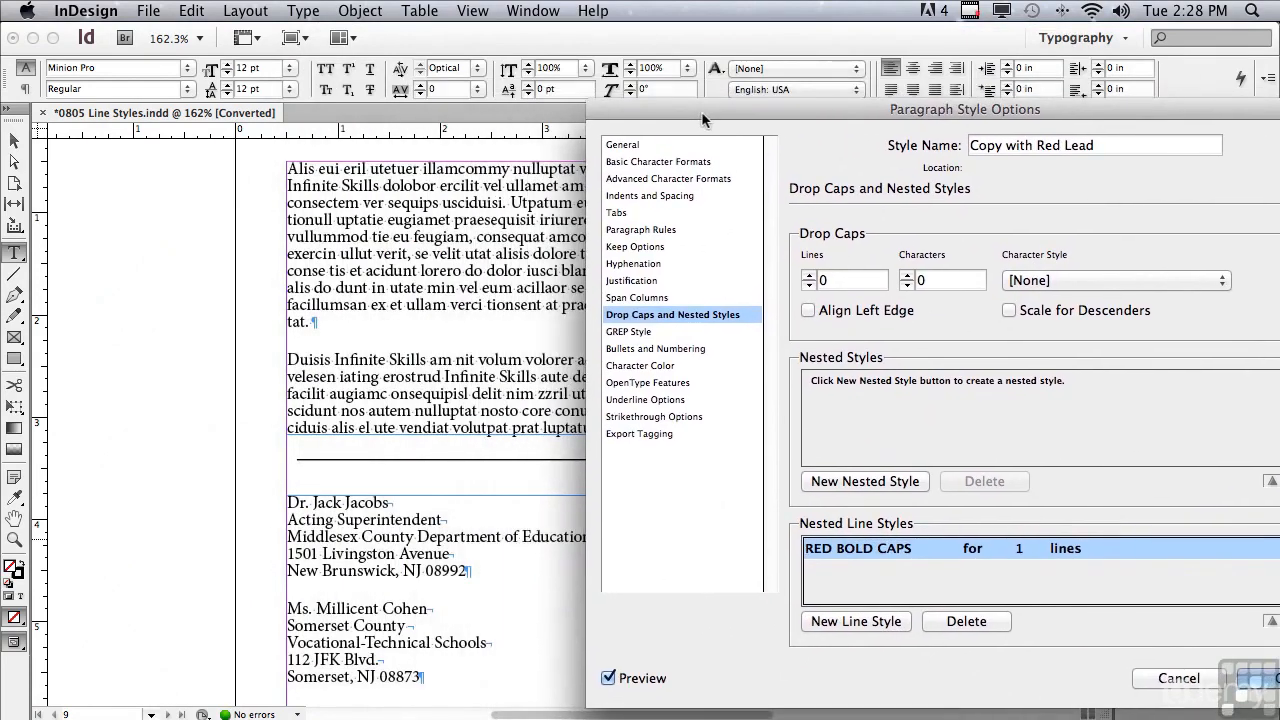
pyautogui.click(826, 577)
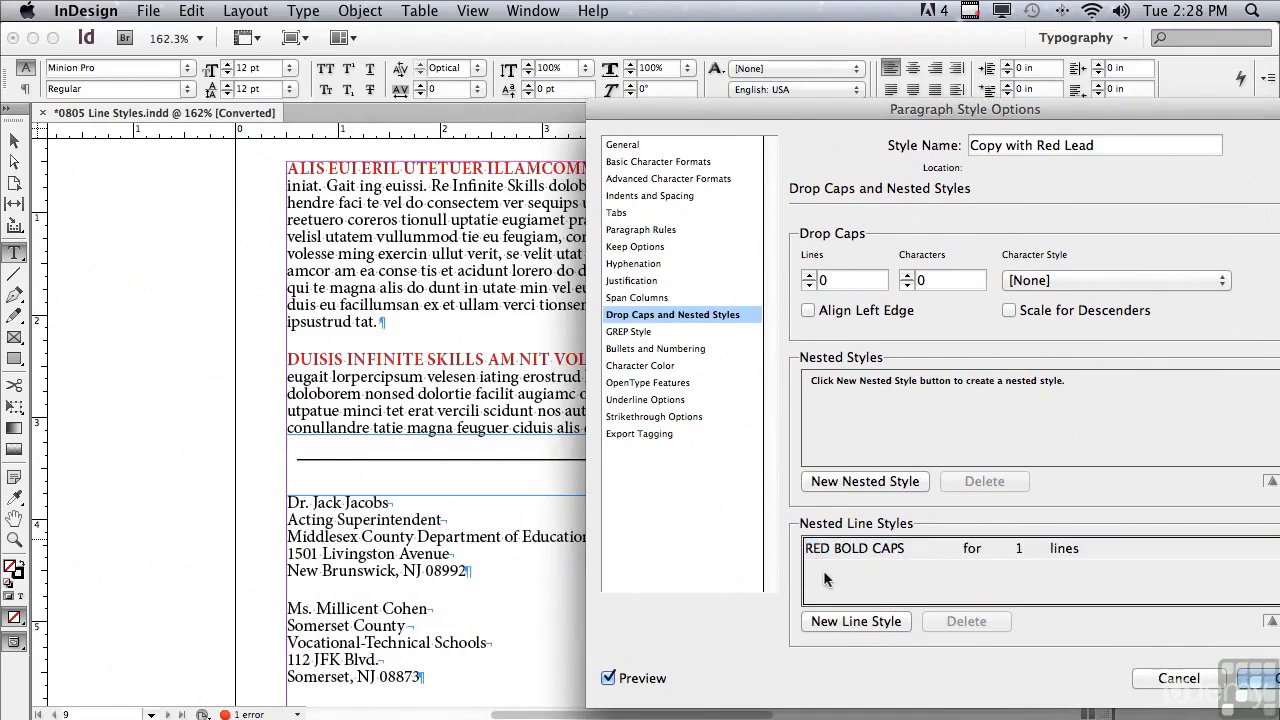
pyautogui.moveTo(735, 114); pyautogui.dragTo(573, 74)
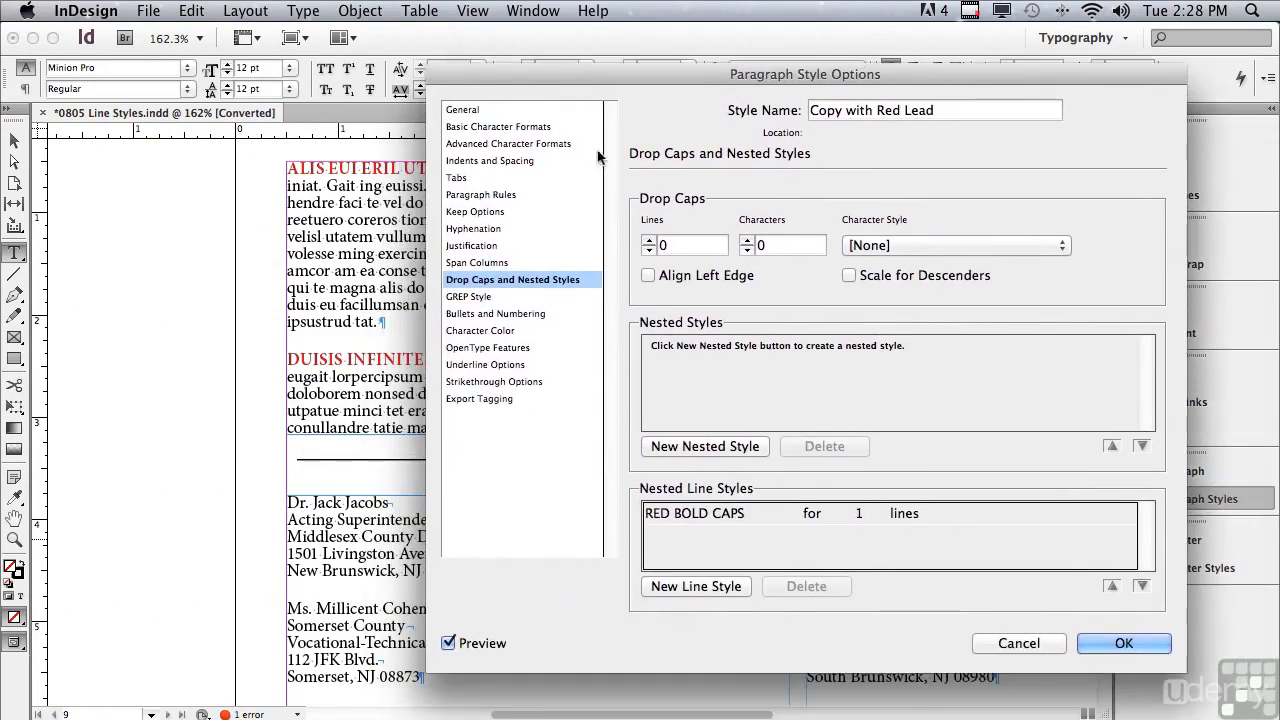
pyautogui.click(1127, 643)
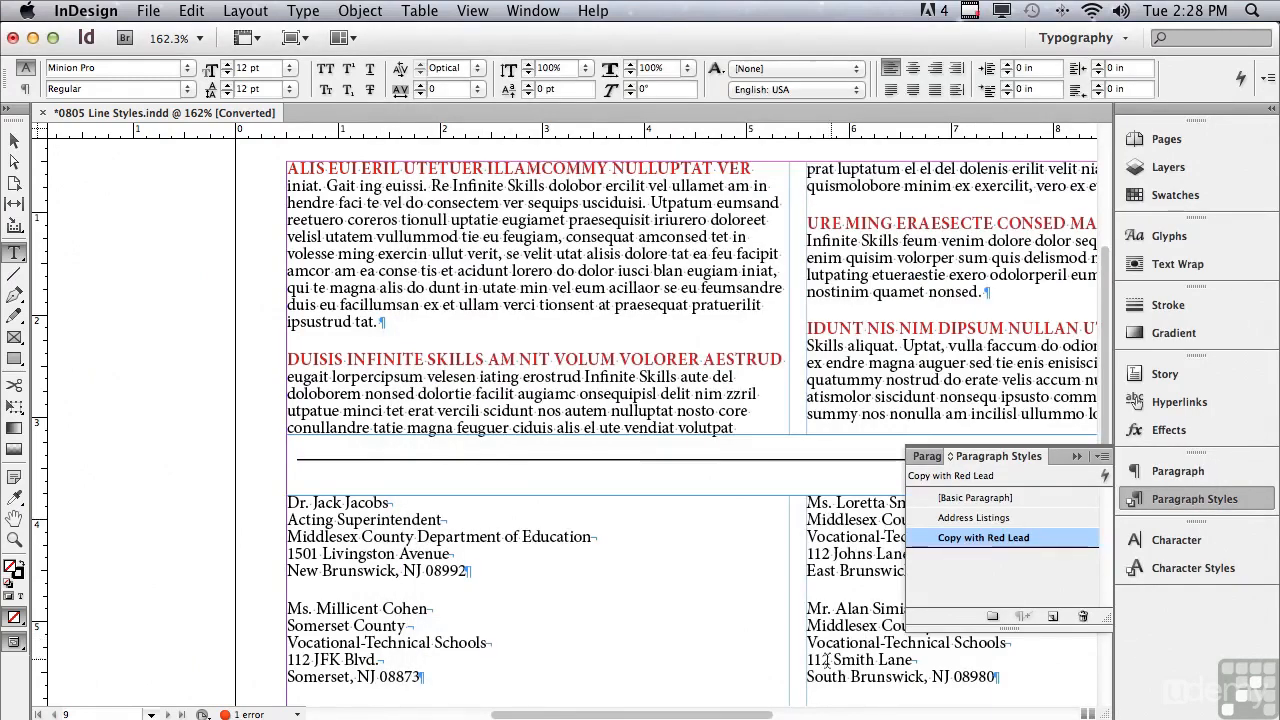
# Replace "AM NIT VOLUM VOLORER" with "TYPE OTHER WORDS" in the first line of the "Duisis" paragraph
pyautogui.moveTo(748, 716); pyautogui.dragTo(783, 716)
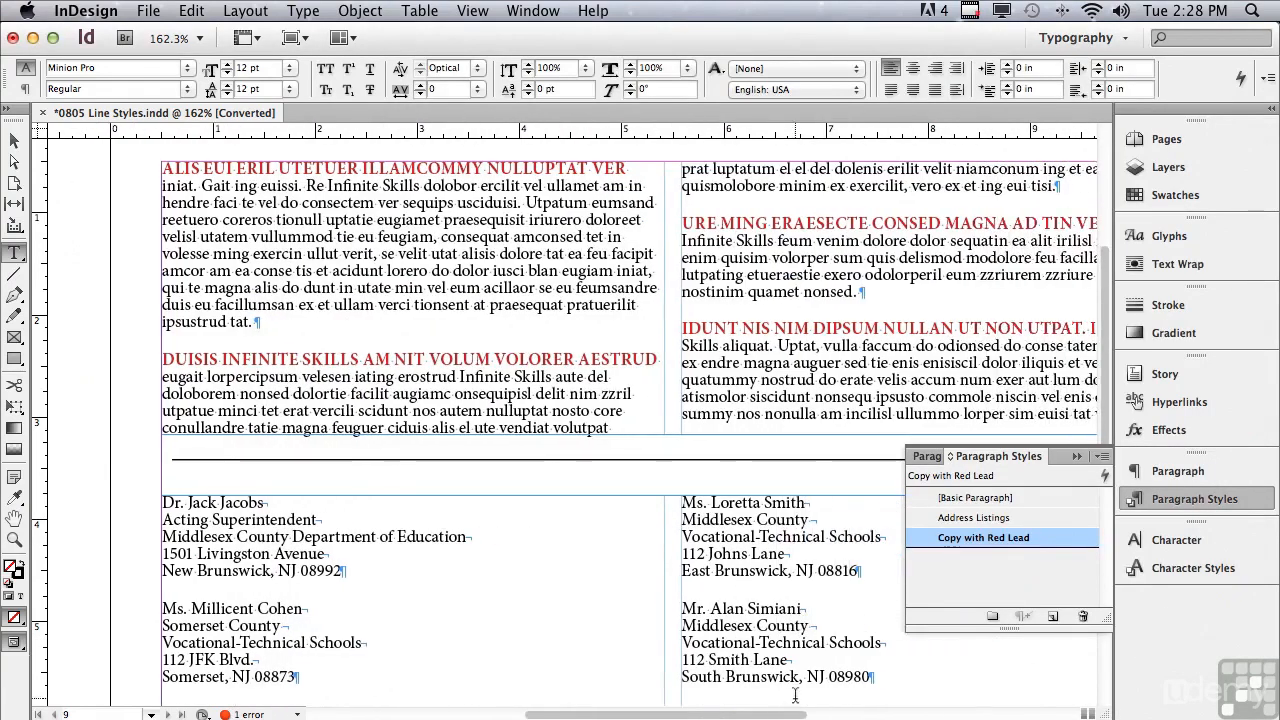
pyautogui.moveTo(364, 358); pyautogui.dragTo(490, 358)
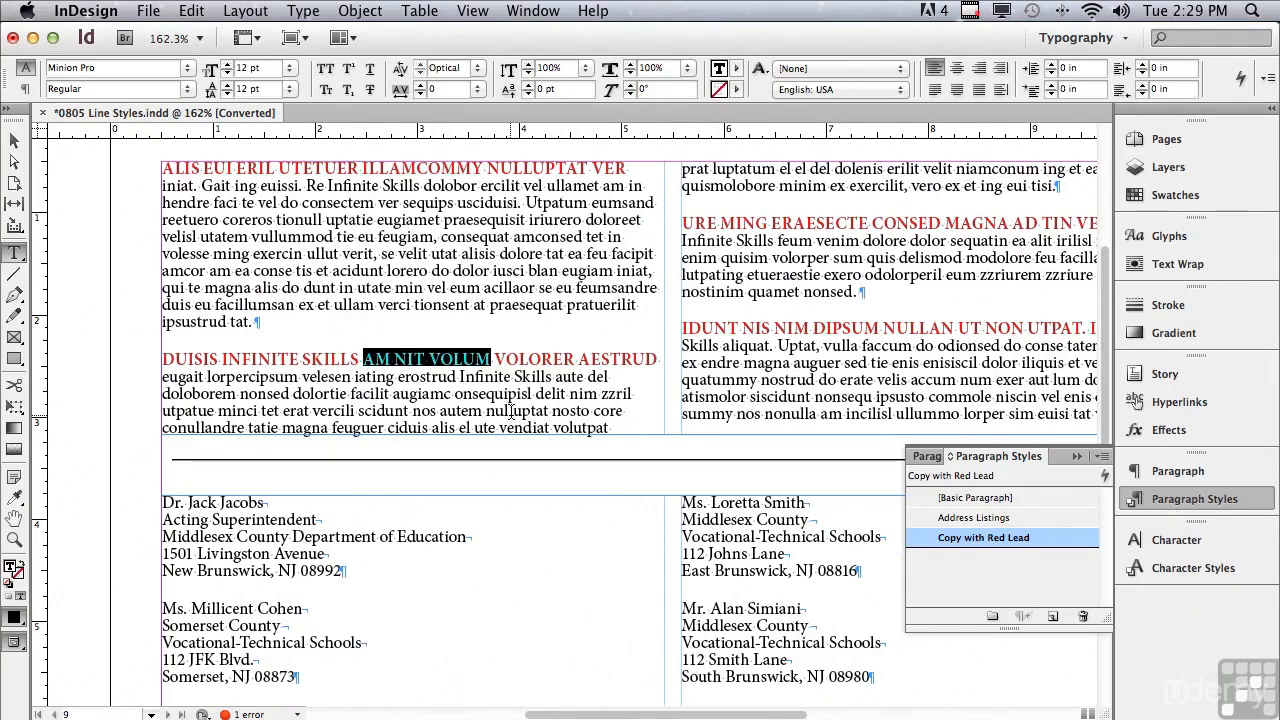
pyautogui.press('BackSpace')
pyautogui.moveTo(363, 358); pyautogui.dragTo(443, 358)
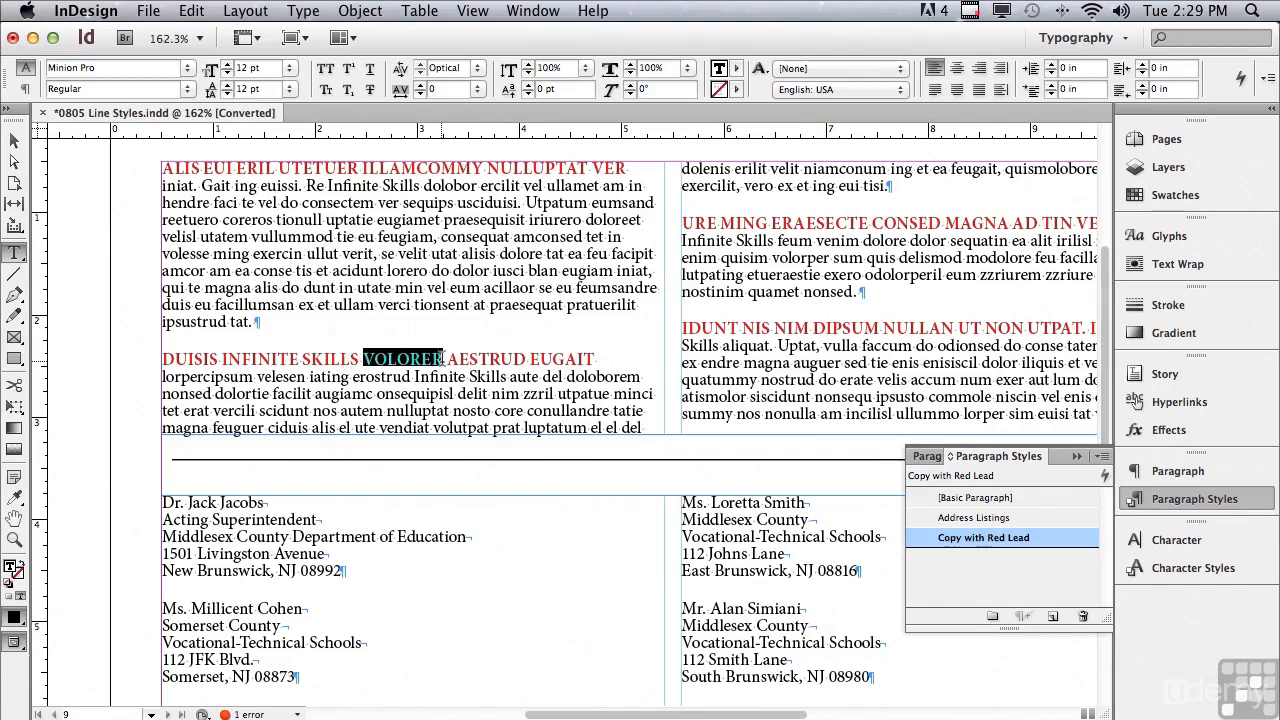
pyautogui.press('BackSpace')
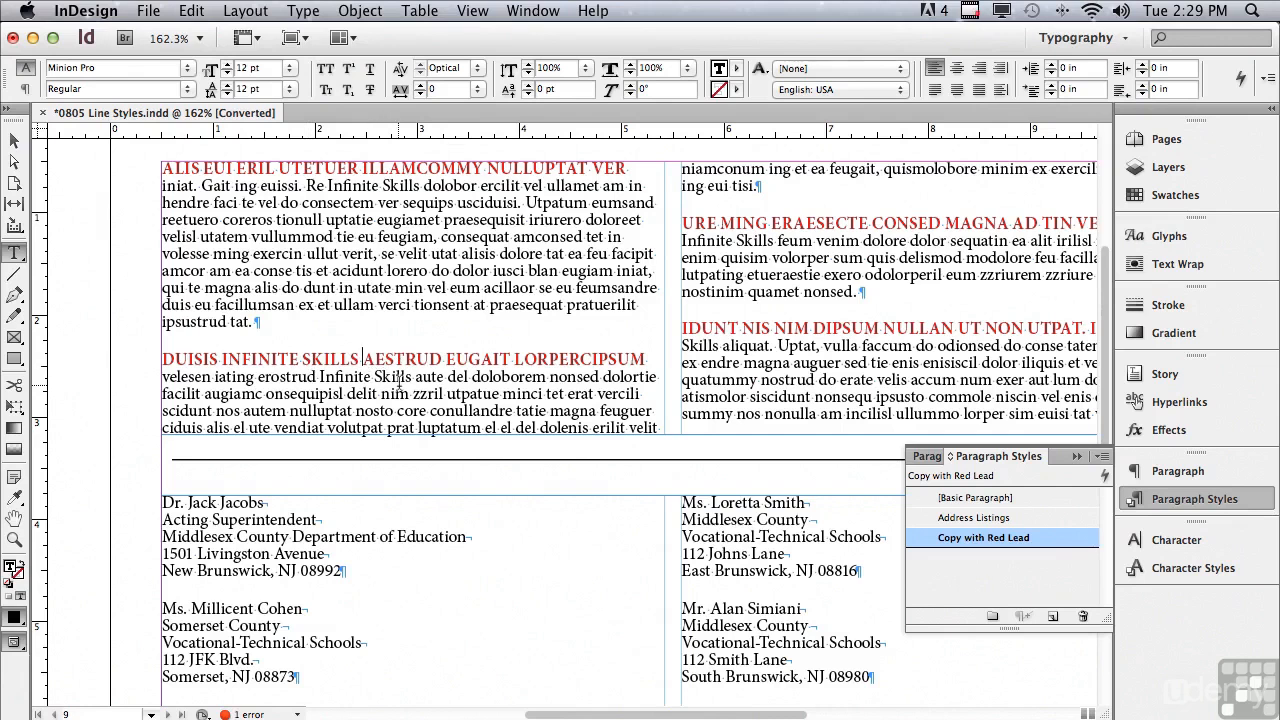
pyautogui.write('T')
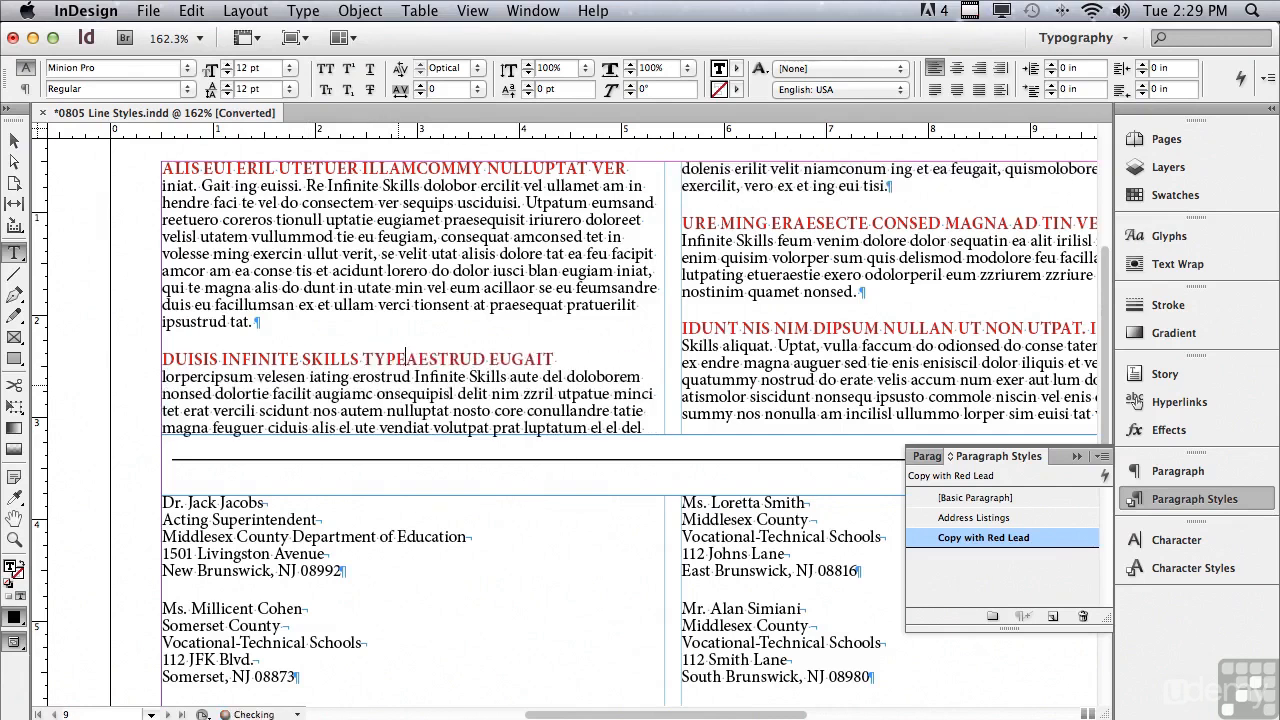
pyautogui.write('YPE OTHER WORDS')
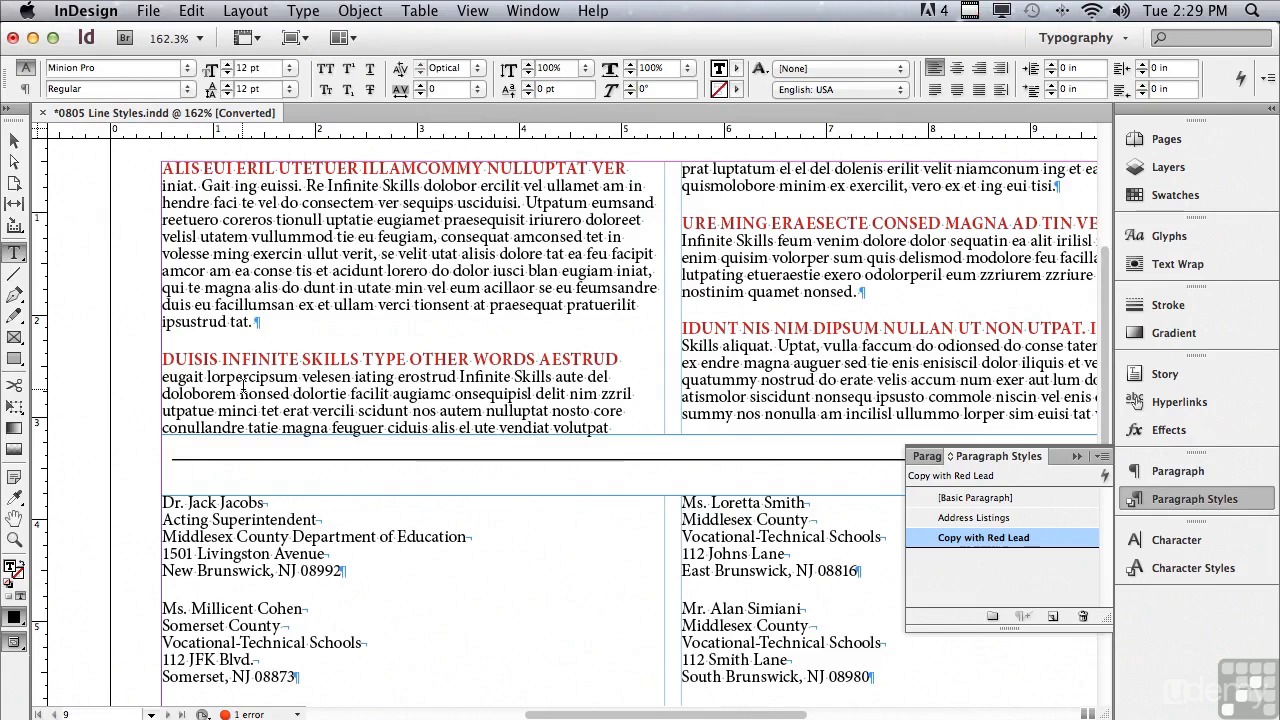
# Preview the upper text frame with 3 columns in Text Frame Options, cancel the change and deselect the frame
pyautogui.click(14, 141)
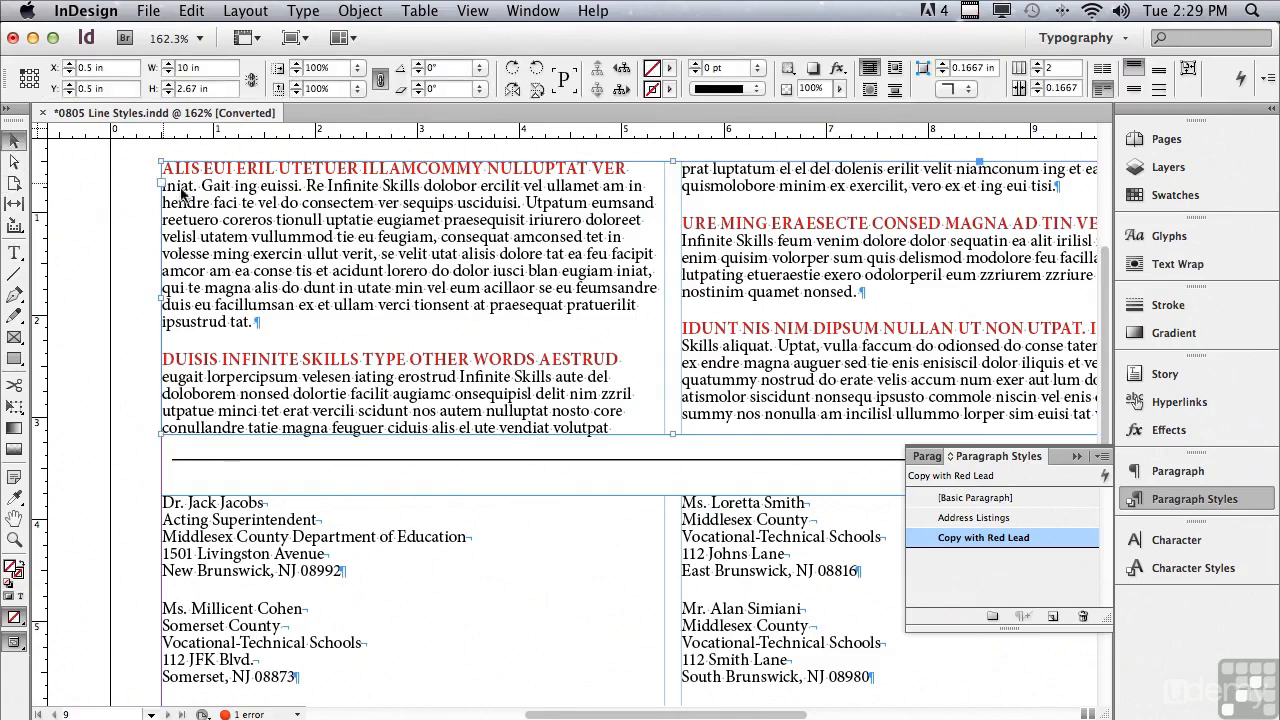
pyautogui.click(349, 12)
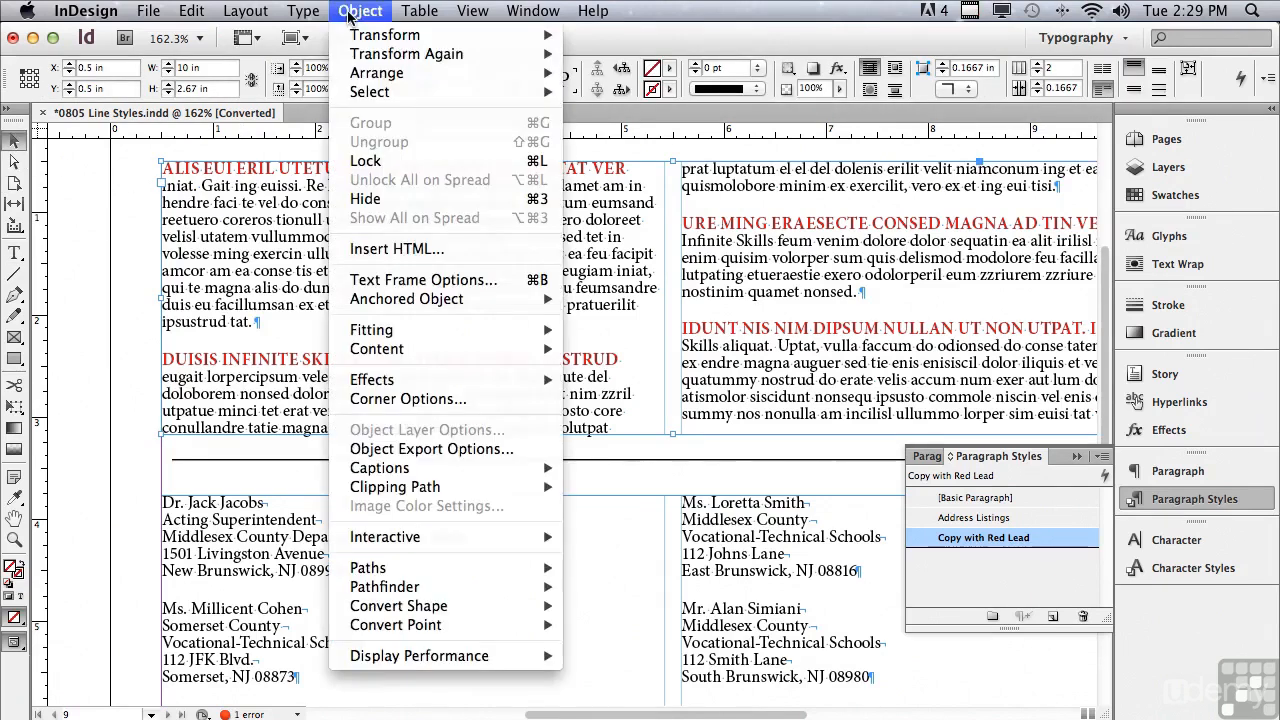
pyautogui.click(364, 284)
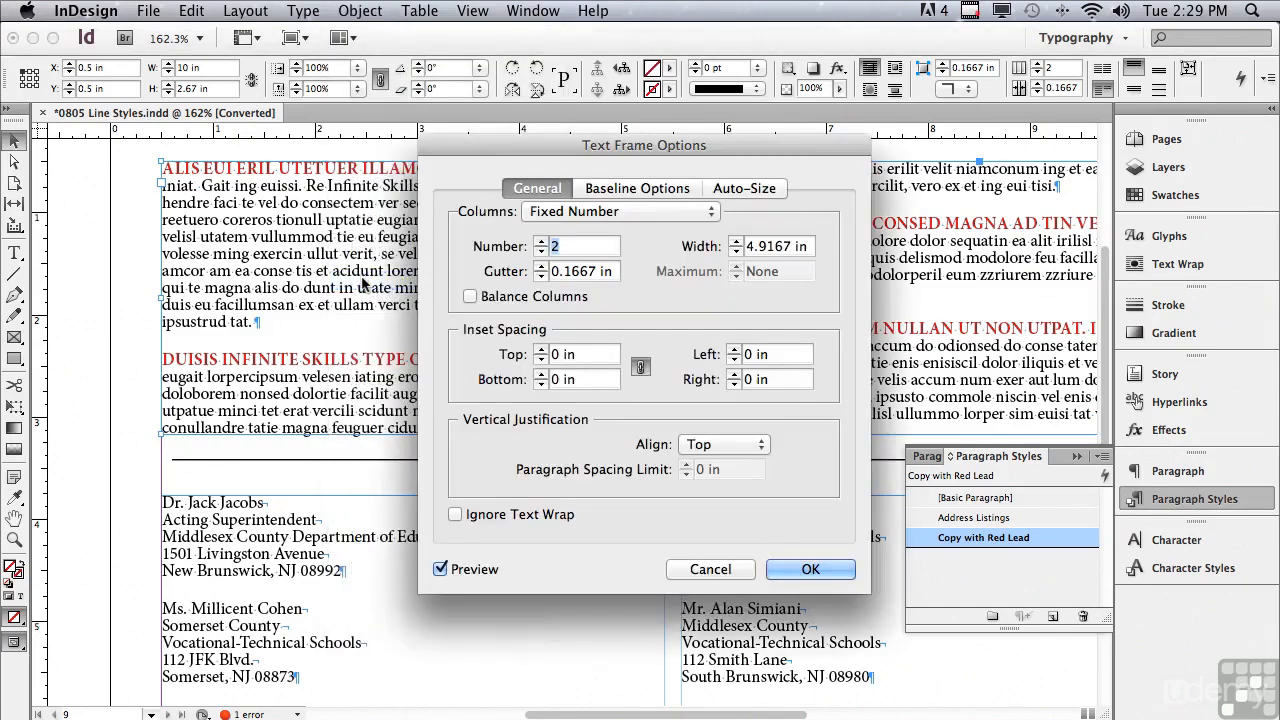
pyautogui.click(540, 241)
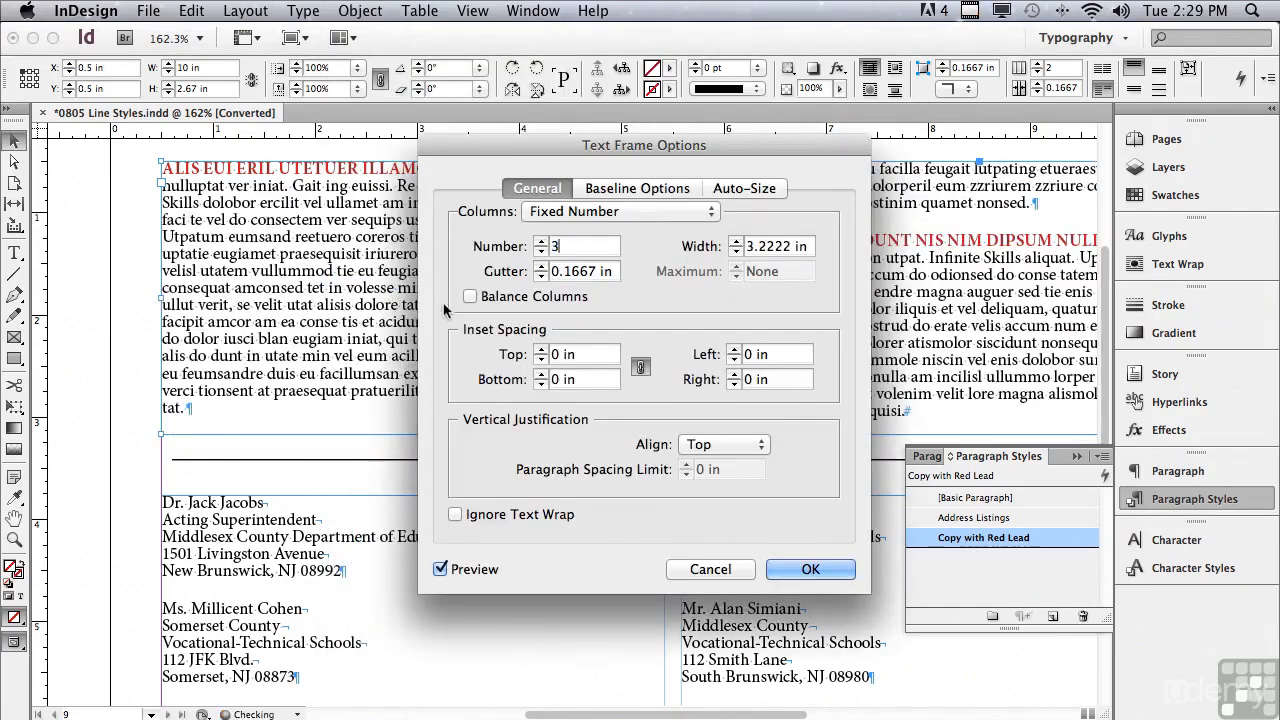
pyautogui.moveTo(508, 143); pyautogui.dragTo(353, 264)
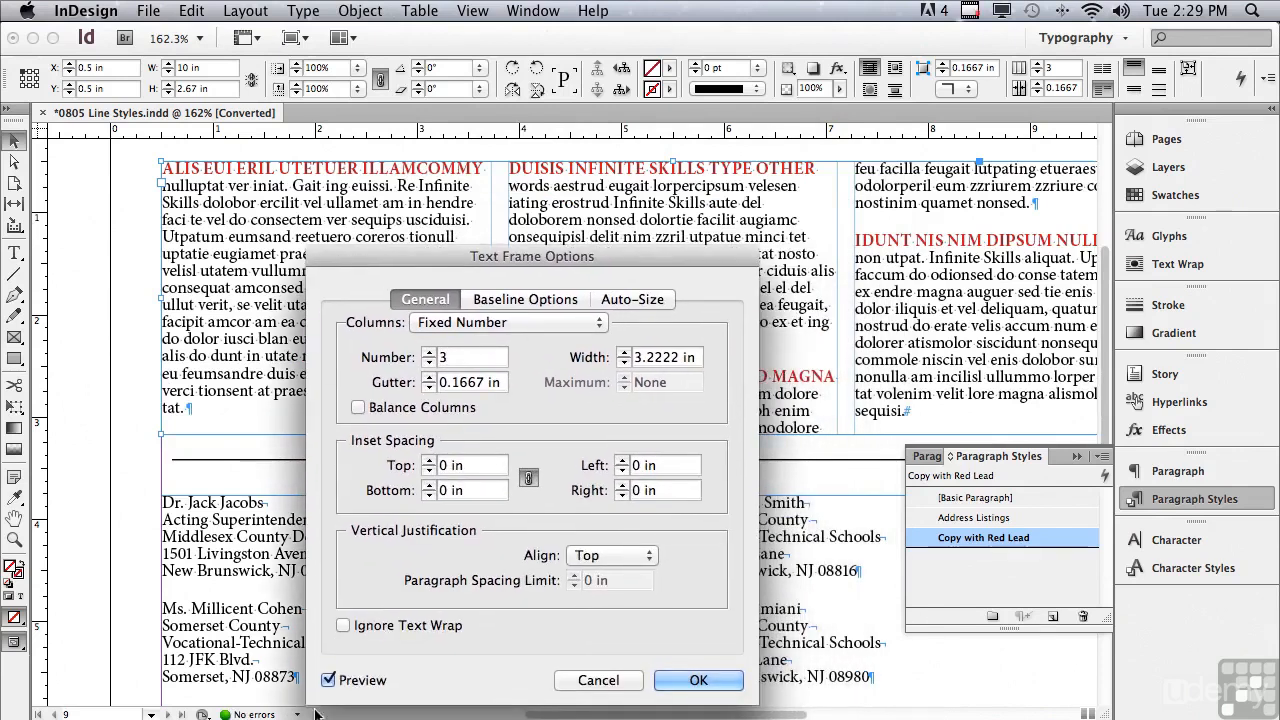
pyautogui.click(328, 680)
pyautogui.click(328, 681)
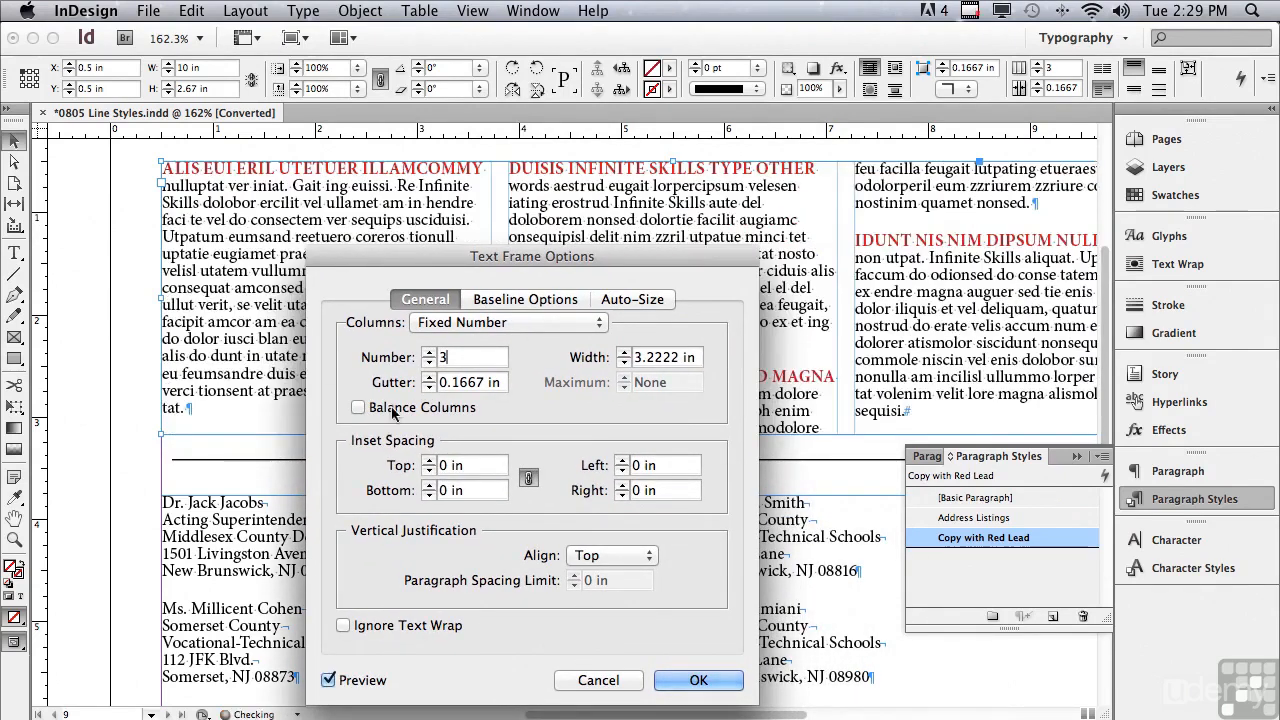
pyautogui.moveTo(419, 272); pyautogui.dragTo(406, 543)
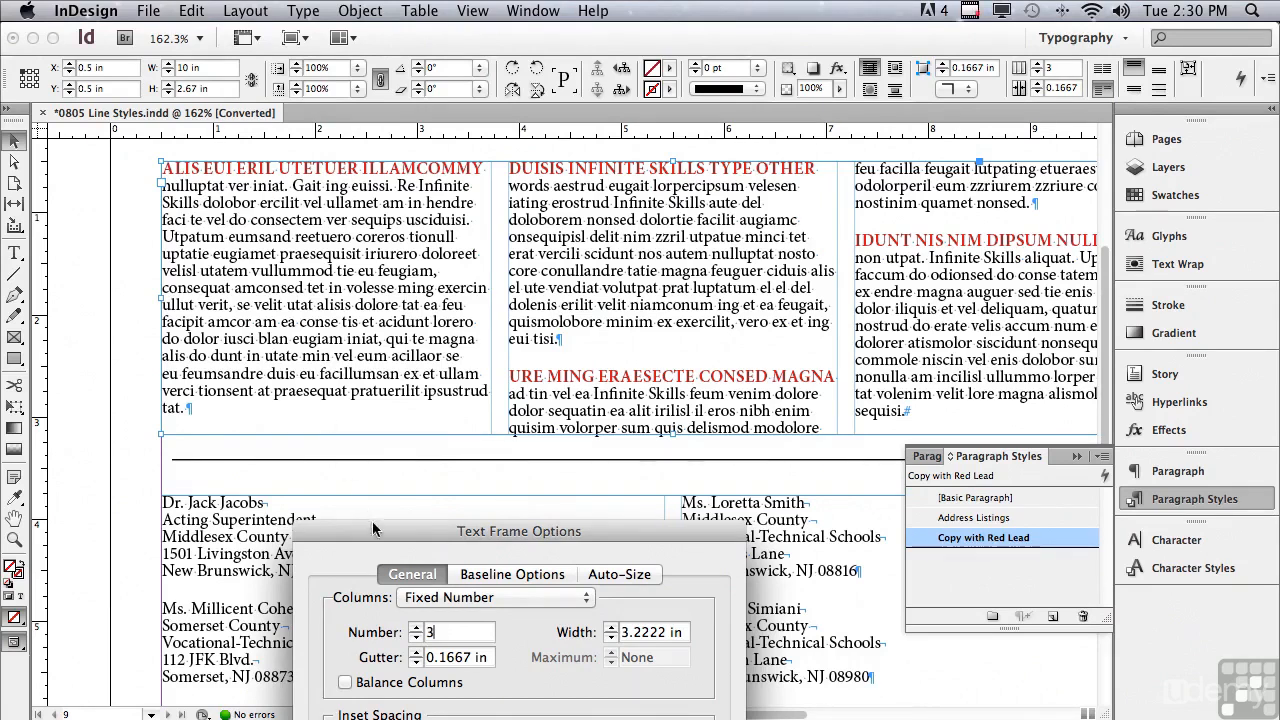
pyautogui.moveTo(377, 533); pyautogui.dragTo(489, 198)
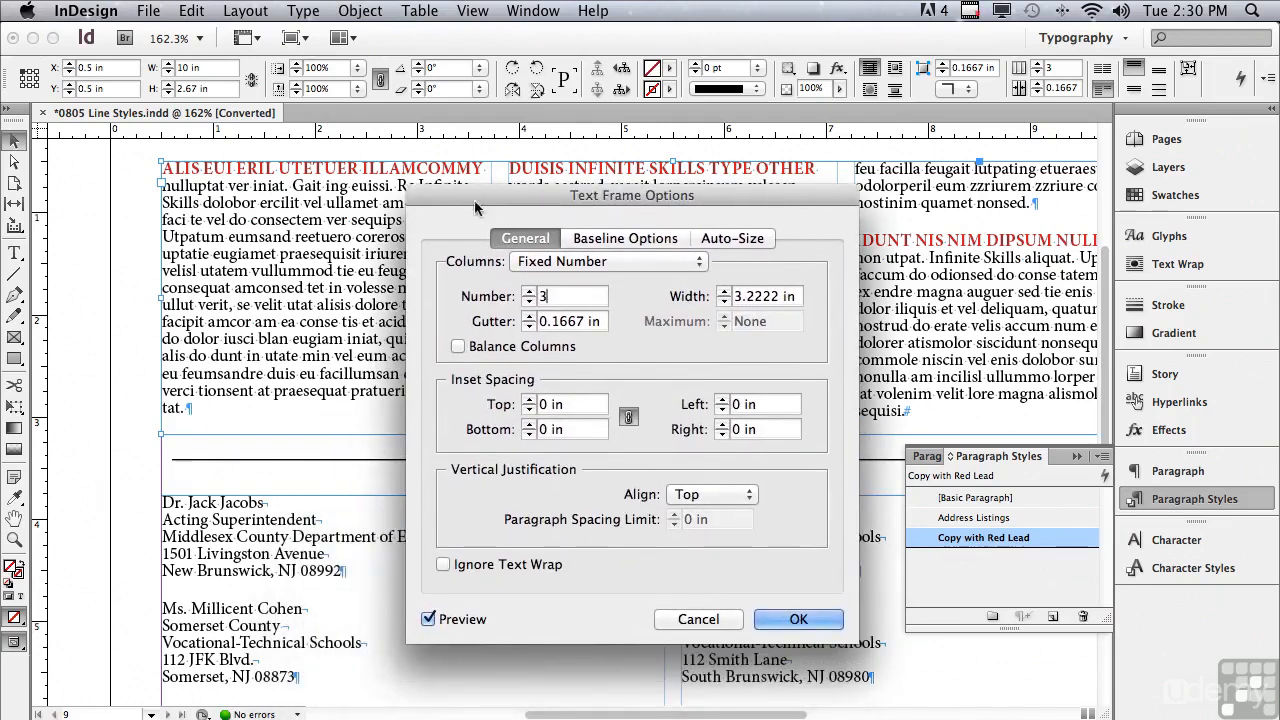
pyautogui.click(667, 622)
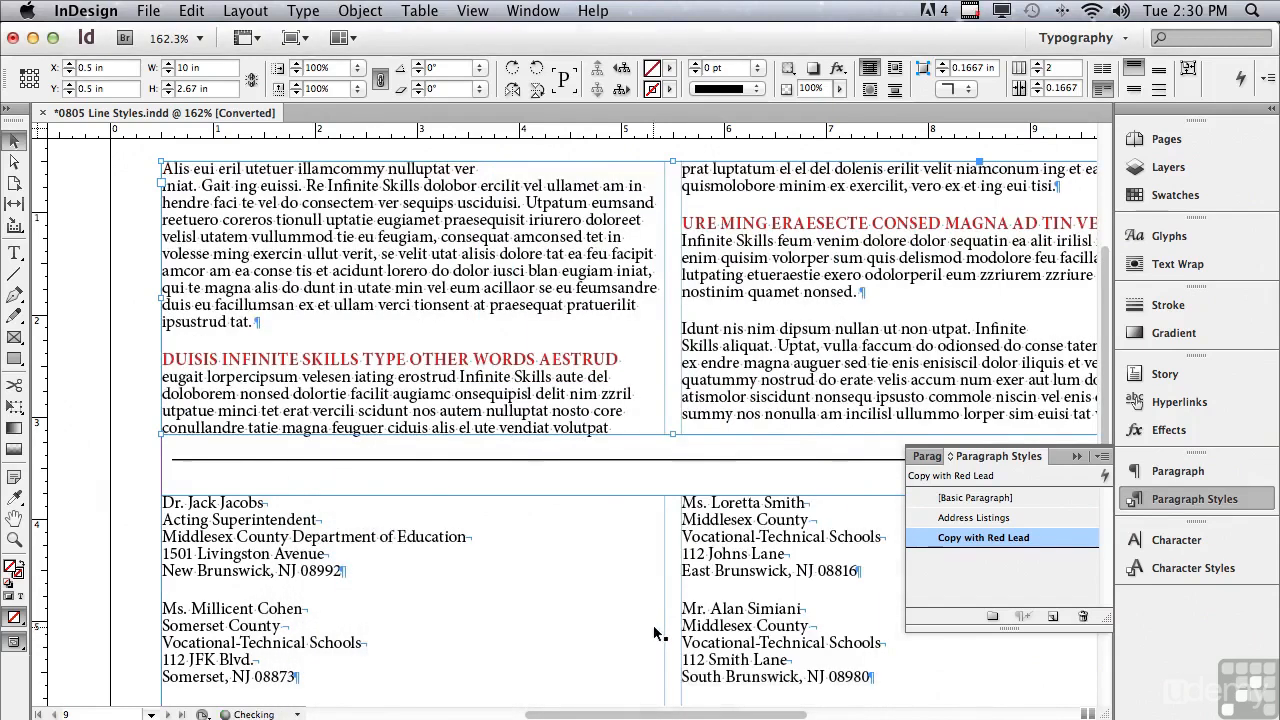
pyautogui.click(91, 416)
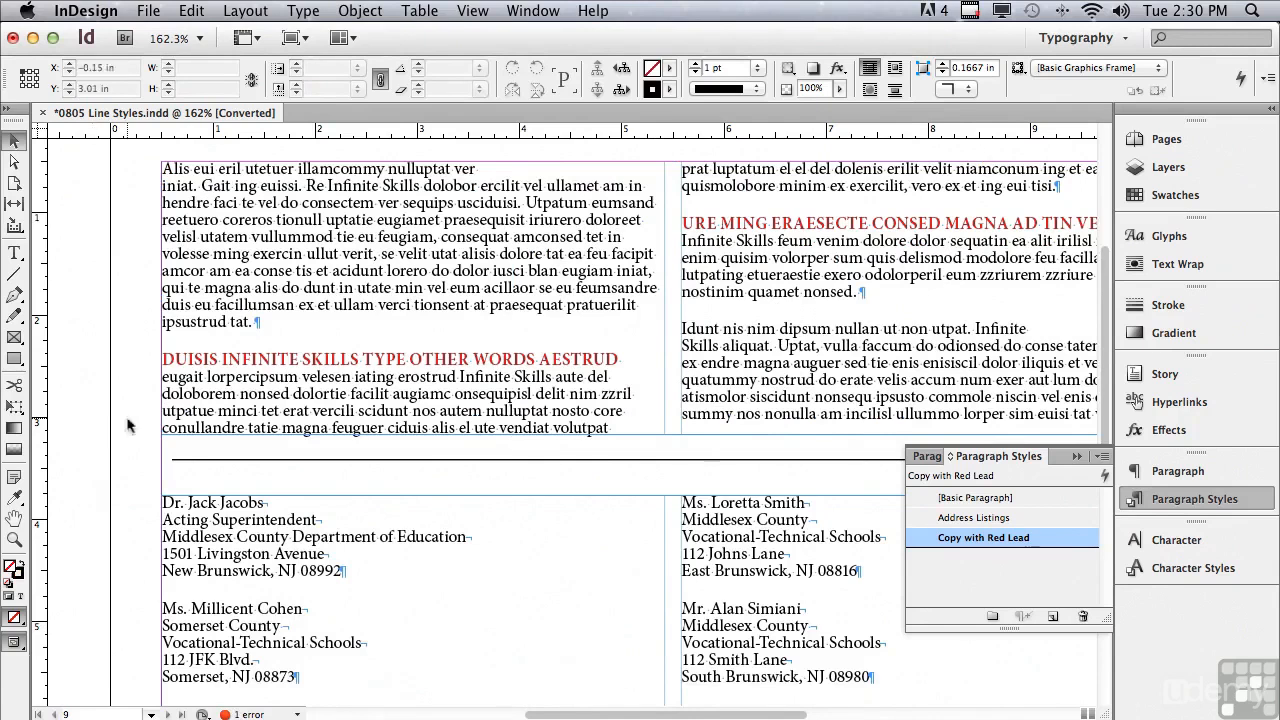
# Add a nested line style applying Names Bold CAPS for 1 line to the Address Listings paragraph style
pyautogui.scroll(-10, 1097, 343)
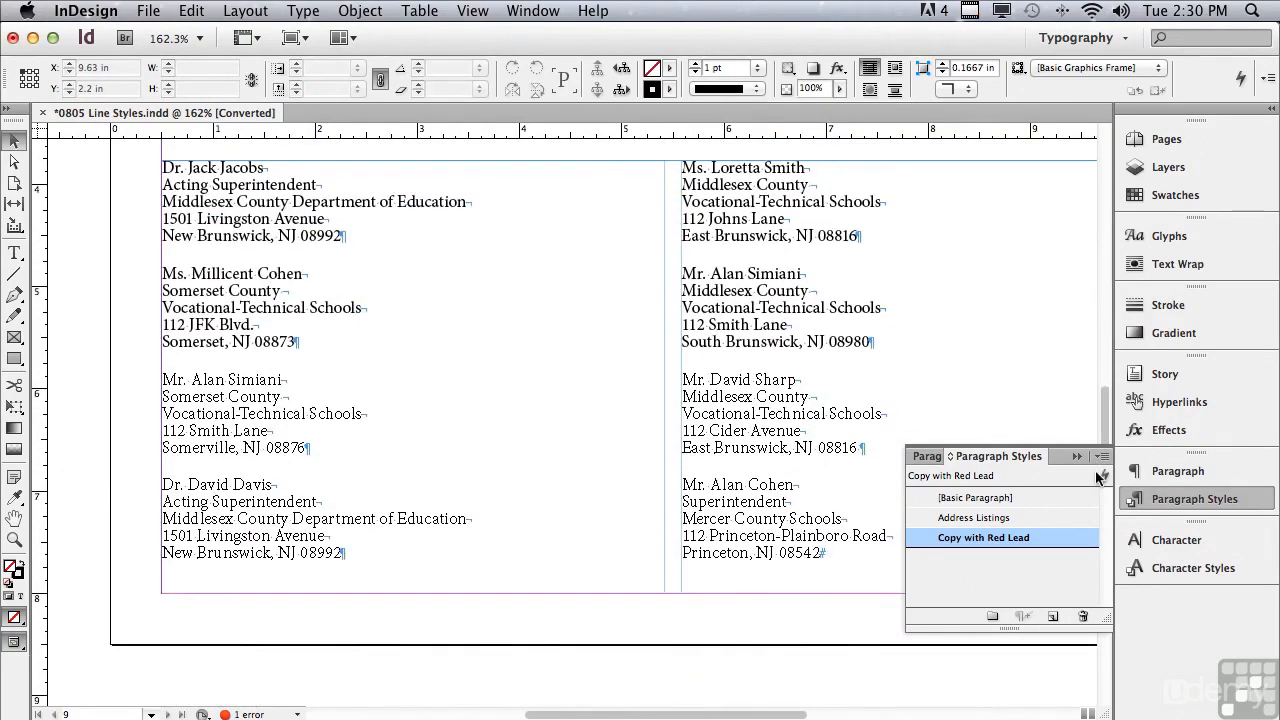
pyautogui.doubleClick(324, 168)
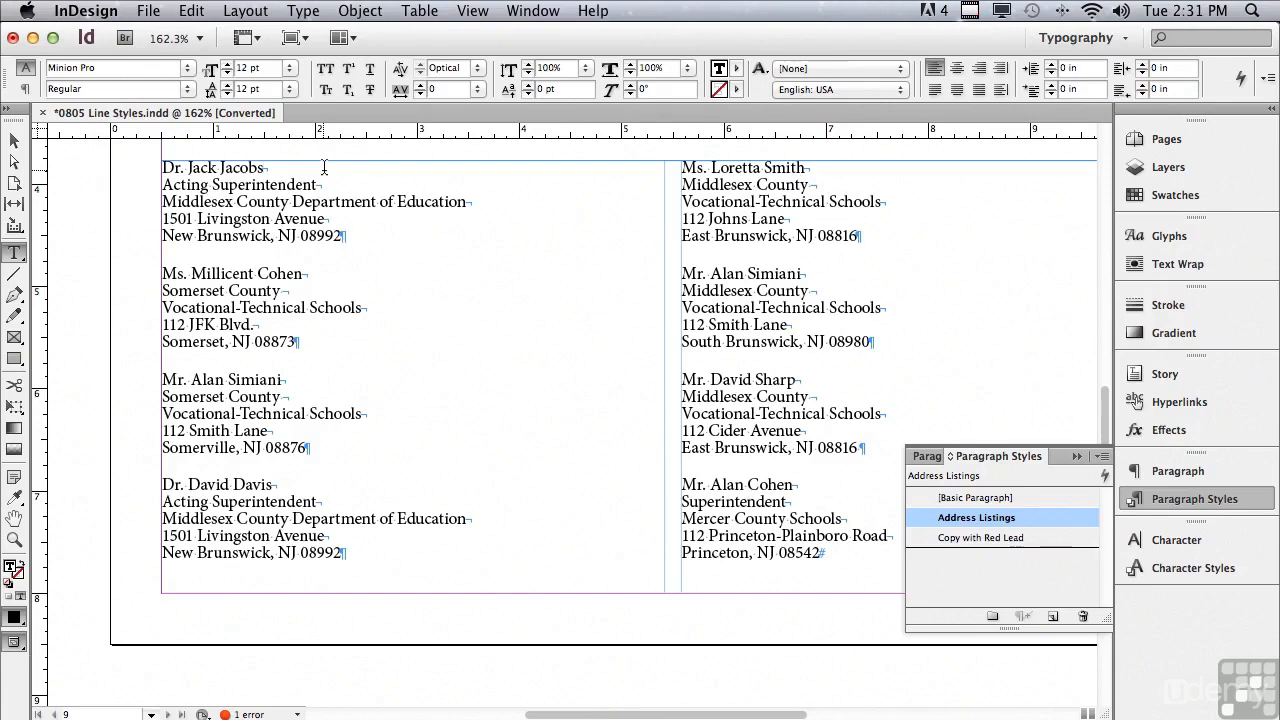
pyautogui.doubleClick(951, 518)
pyautogui.click(486, 281)
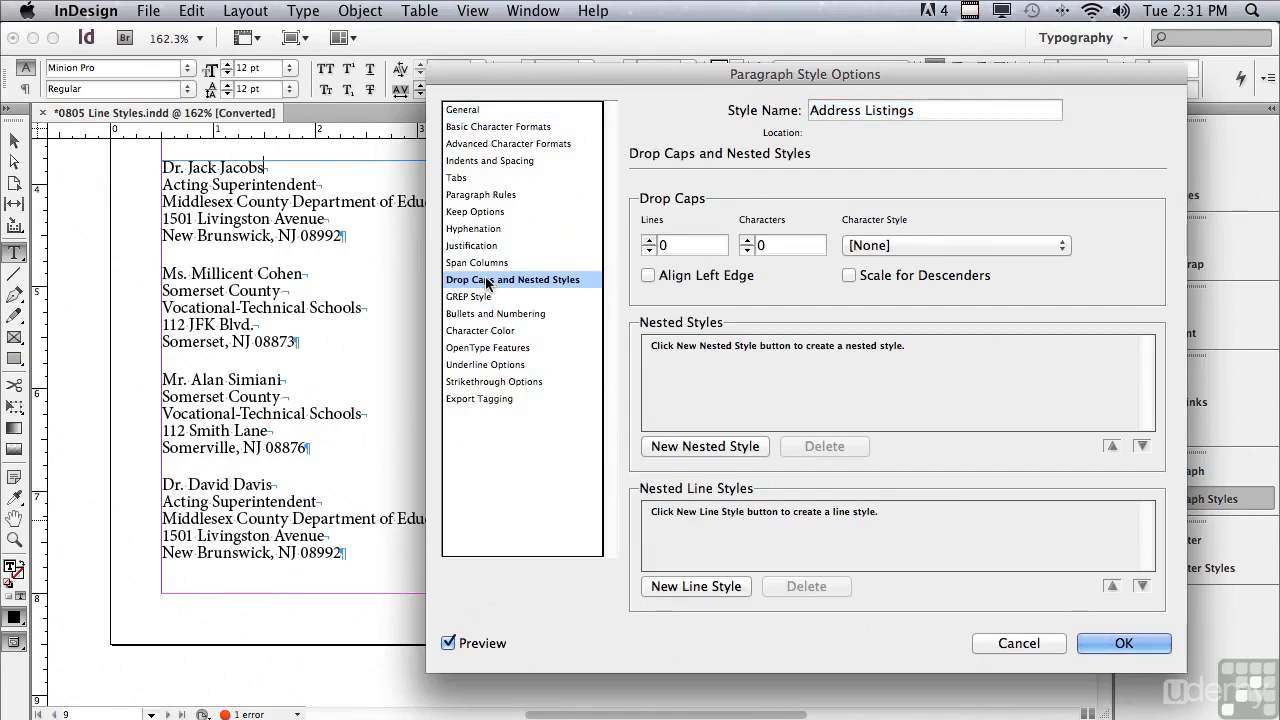
pyautogui.click(667, 590)
pyautogui.click(667, 515)
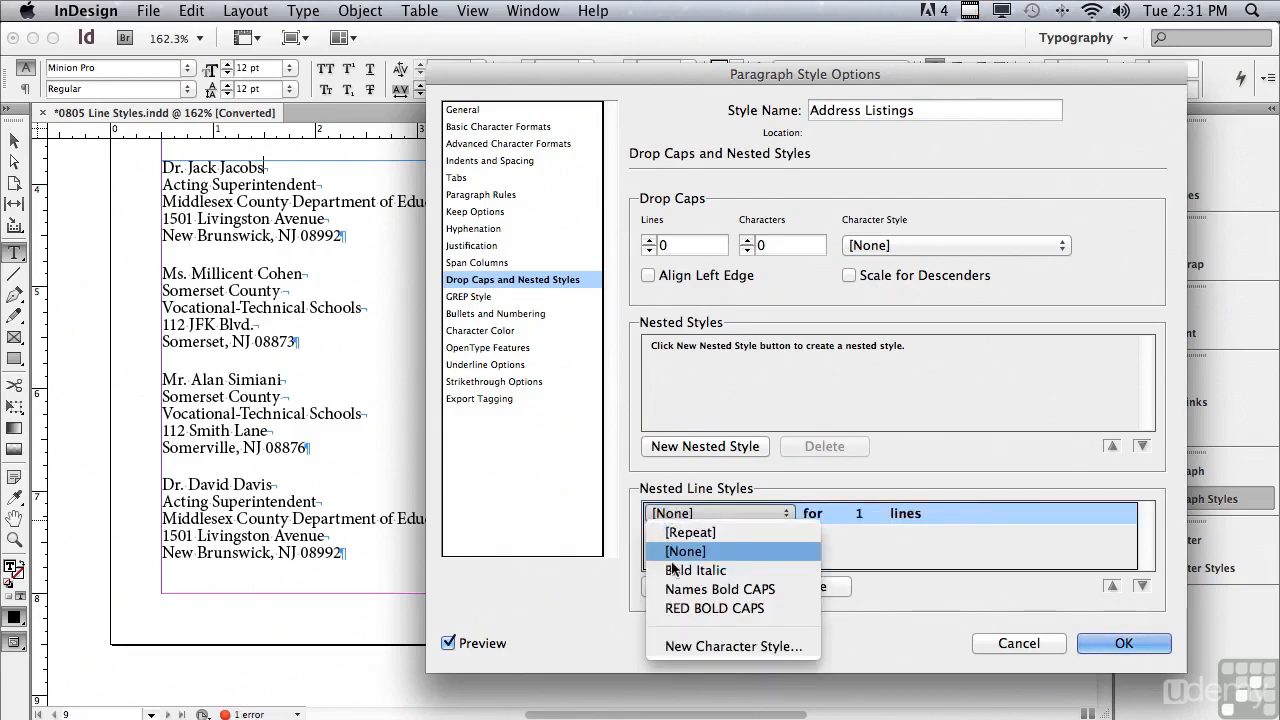
pyautogui.click(676, 592)
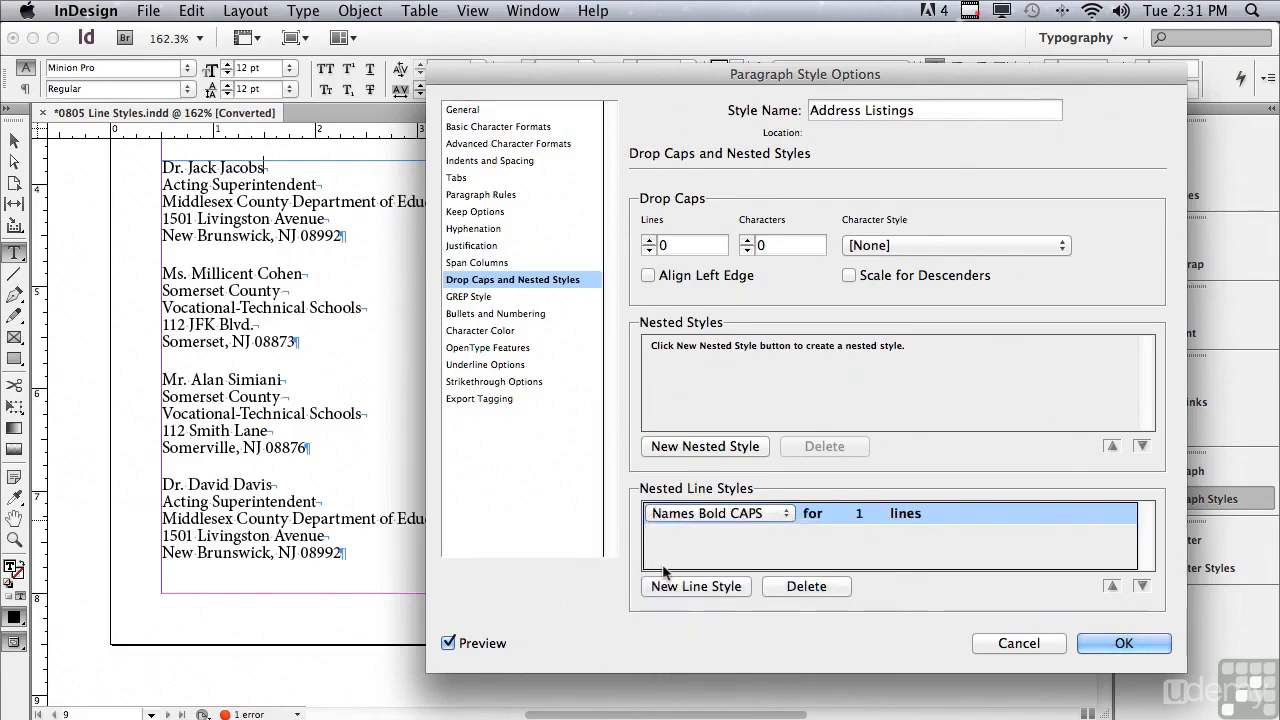
pyautogui.click(664, 549)
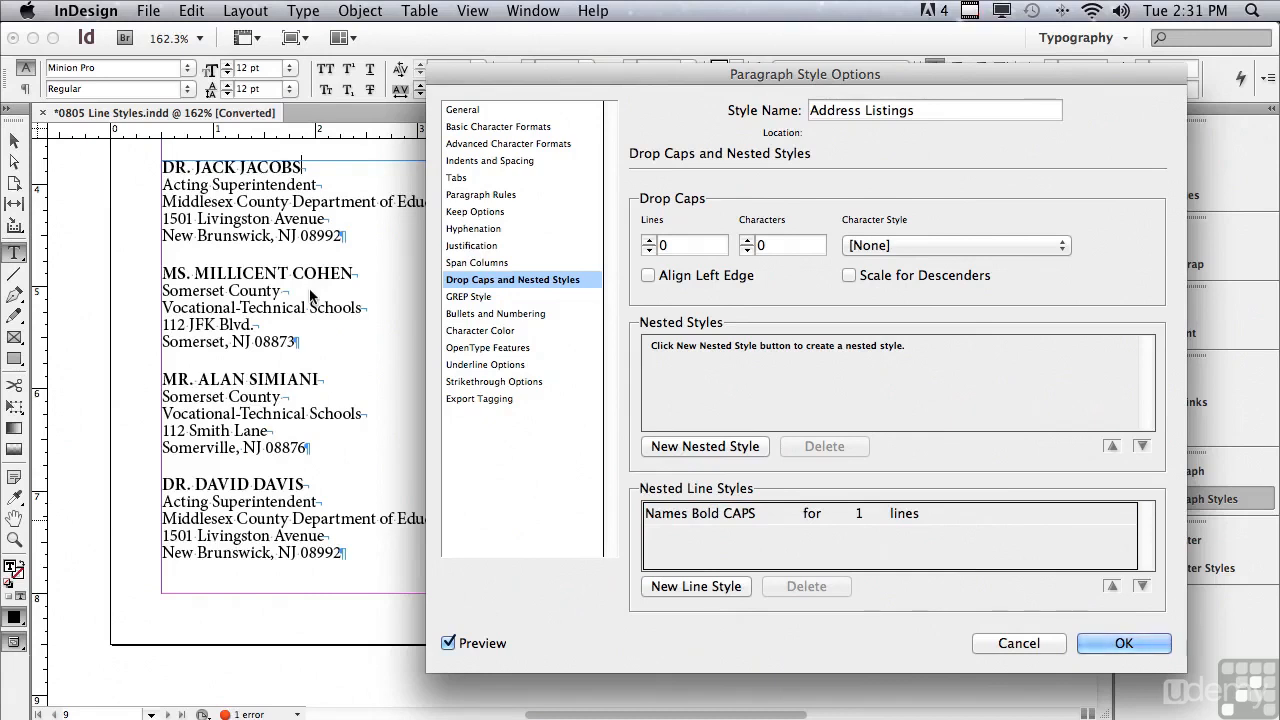
# Add a second nested line style to Address Listings that applies Bold Italic for 2 lines
pyautogui.click(668, 588)
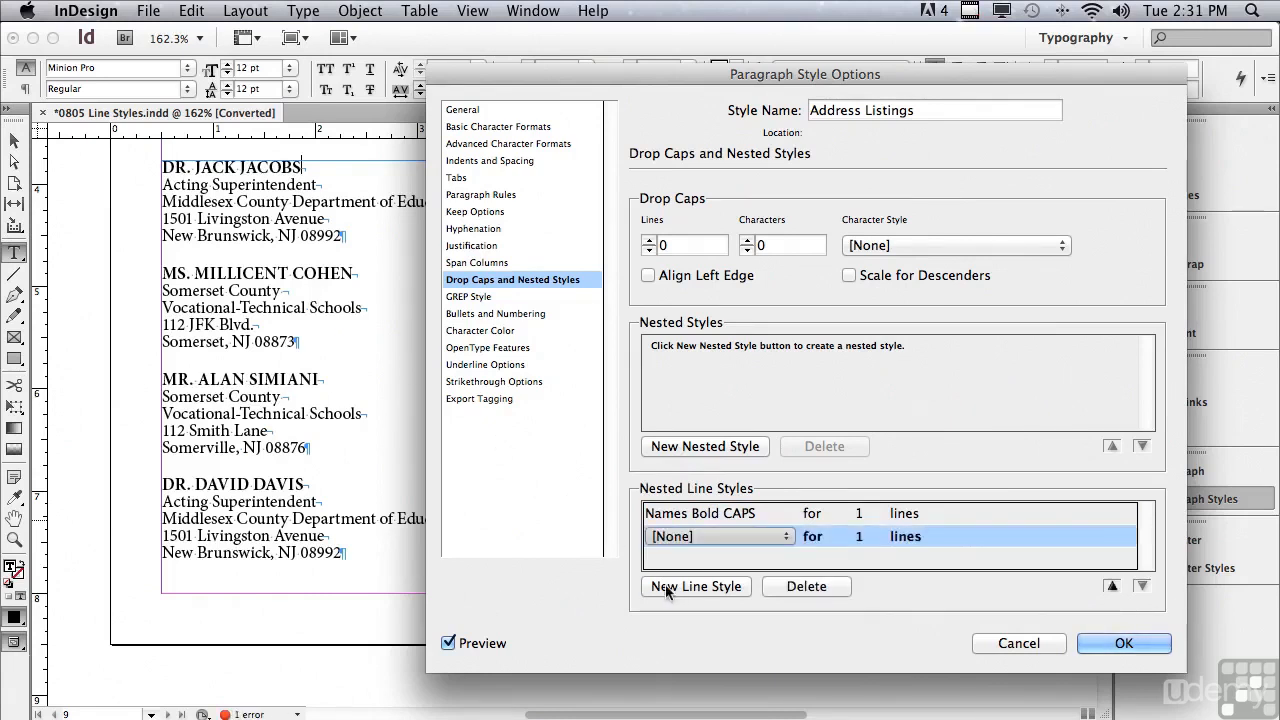
pyautogui.click(659, 537)
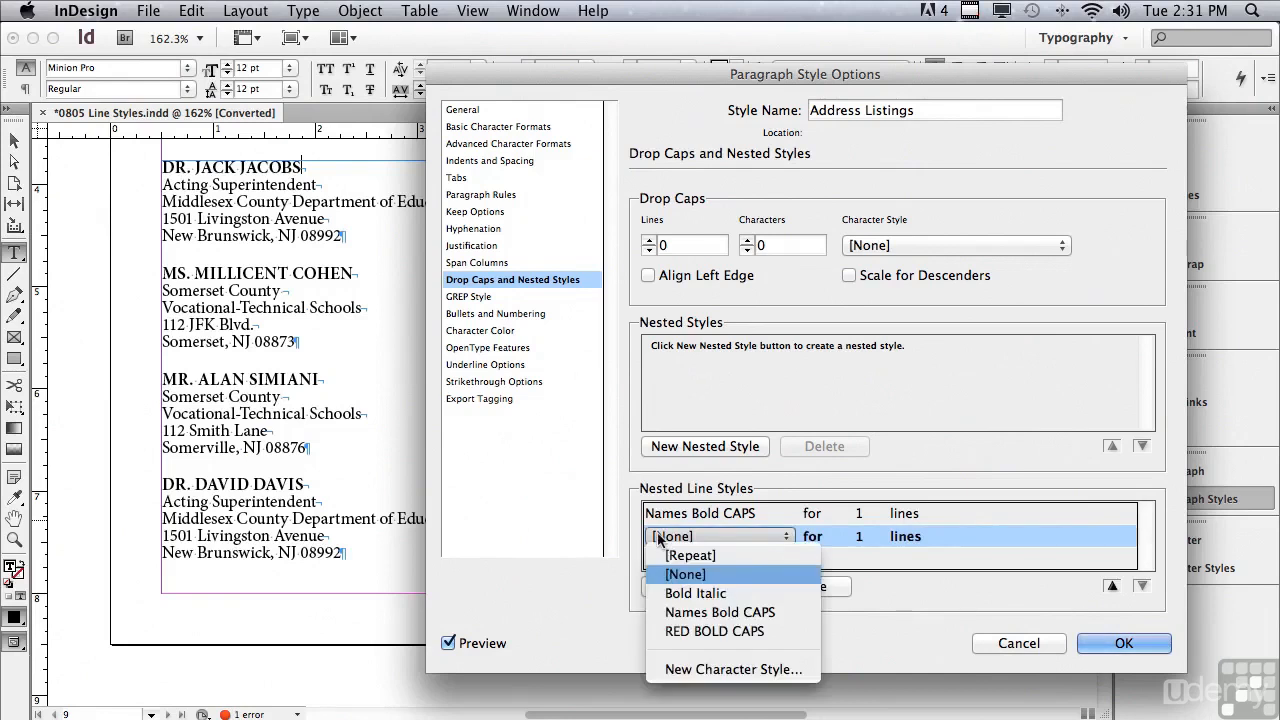
pyautogui.click(680, 593)
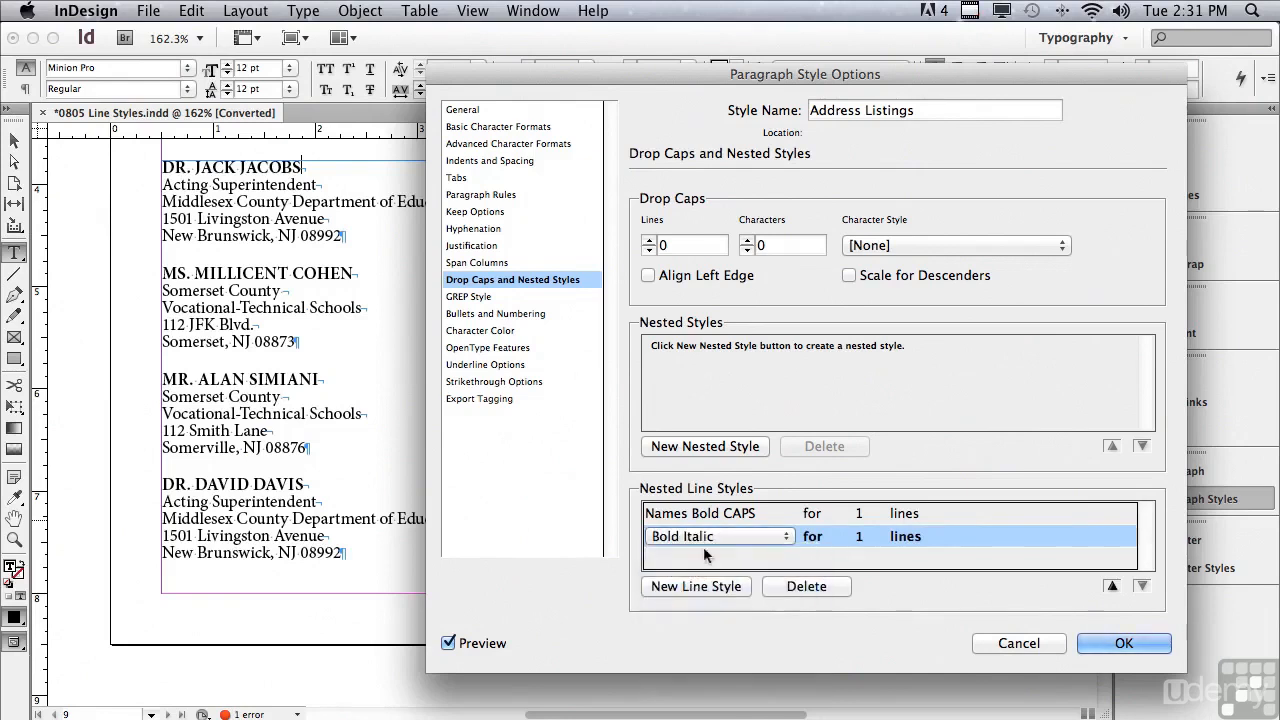
pyautogui.click(864, 540)
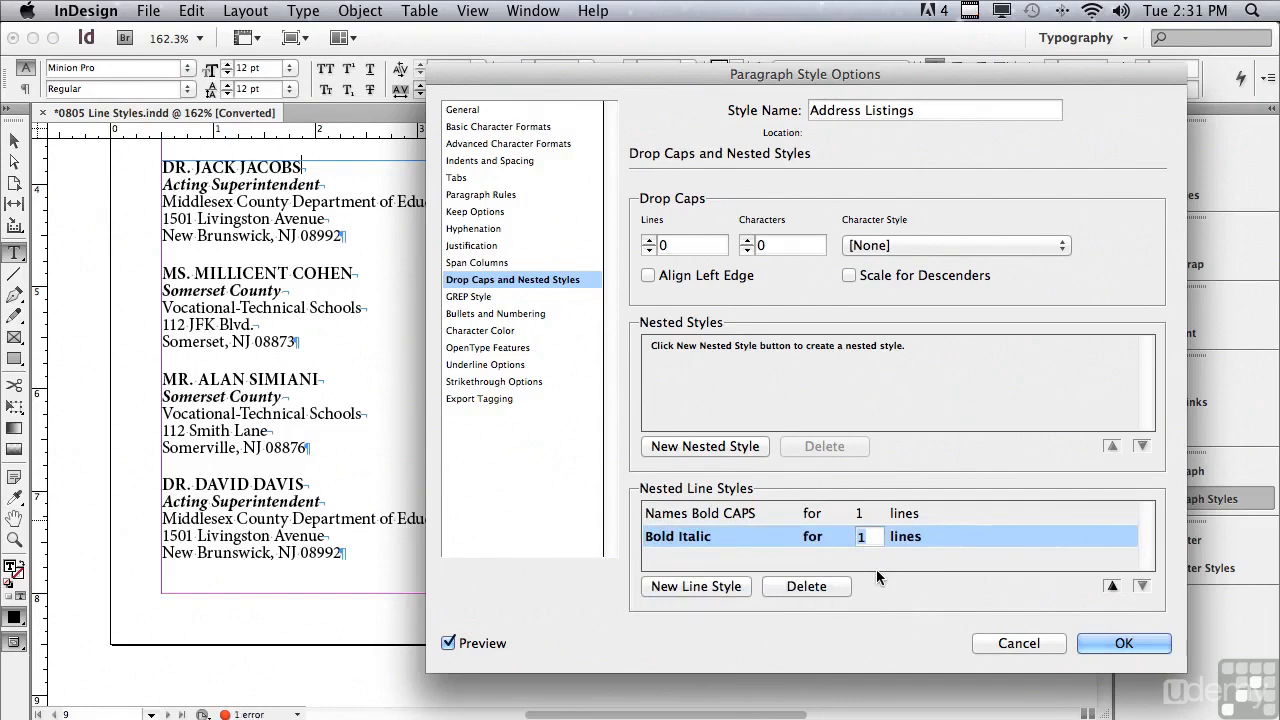
pyautogui.write('2')
pyautogui.click(837, 566)
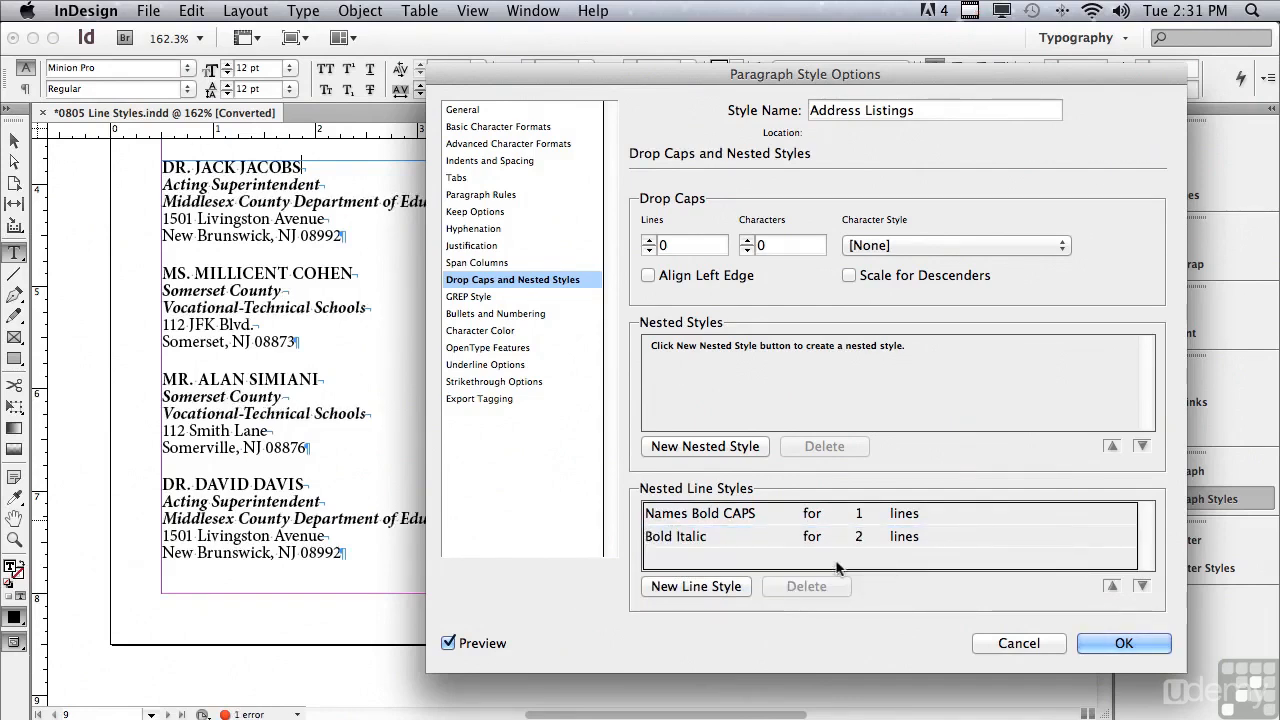